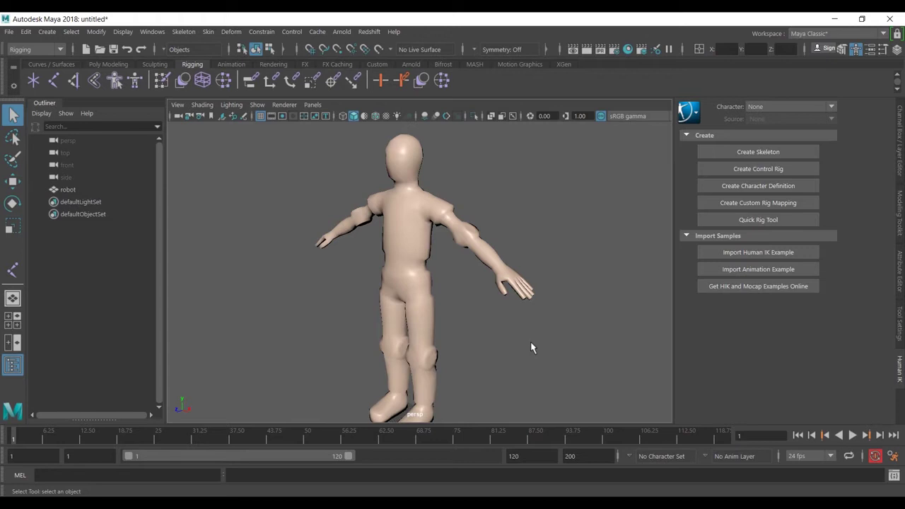
# - Examine the robot model from several sides and look over the available skeleton commands
pyautogui.keyDown('alt'); pyautogui.moveTo(393, 276); pyautogui.dragTo(411, 296); pyautogui.keyUp('alt')
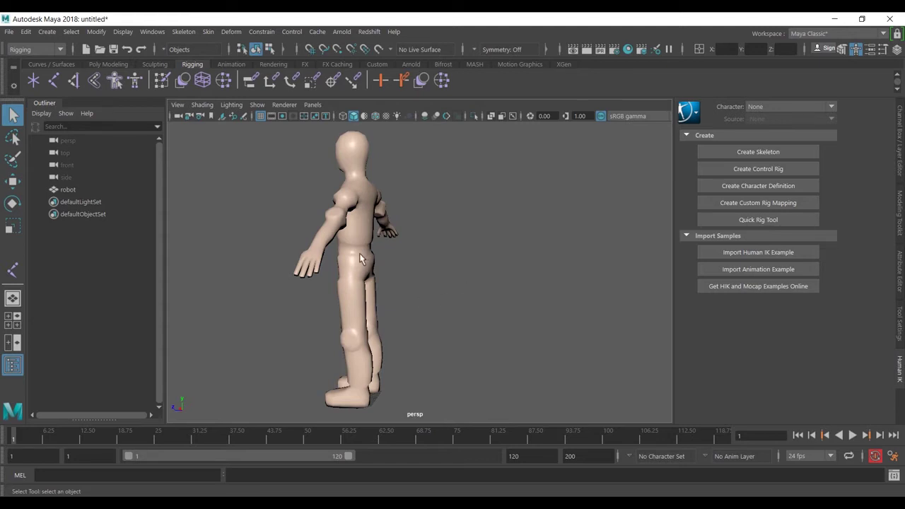
pyautogui.keyDown('alt'); pyautogui.moveTo(403, 295); pyautogui.dragTo(490, 285); pyautogui.keyUp('alt')
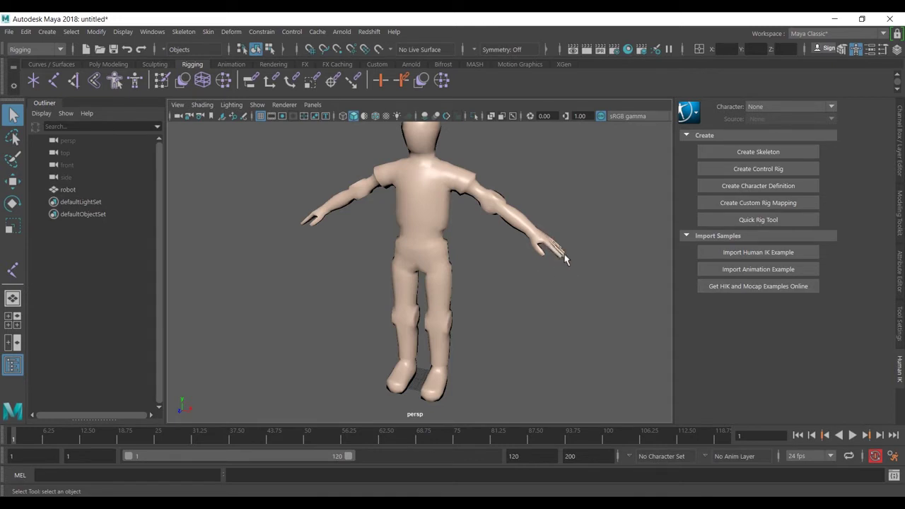
pyautogui.moveTo(585, 219)
pyautogui.keyDown('alt'); pyautogui.mouseDown()
pyautogui.moveTo(542, 233)
pyautogui.moveTo(594, 205)
pyautogui.moveTo(592, 224)
pyautogui.mouseUp(); pyautogui.keyUp('alt')
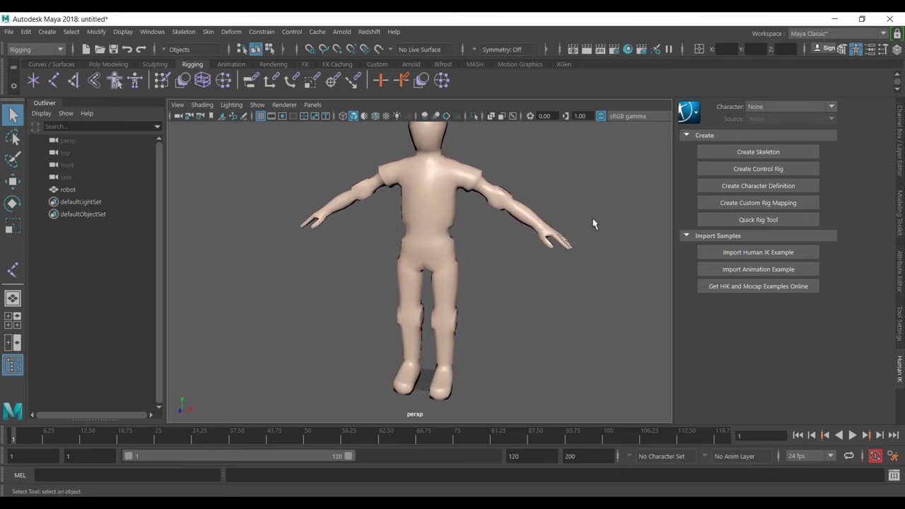
pyautogui.keyDown('alt'); pyautogui.moveTo(592, 224); pyautogui.dragTo(563, 248, button='middle'); pyautogui.keyUp('alt')
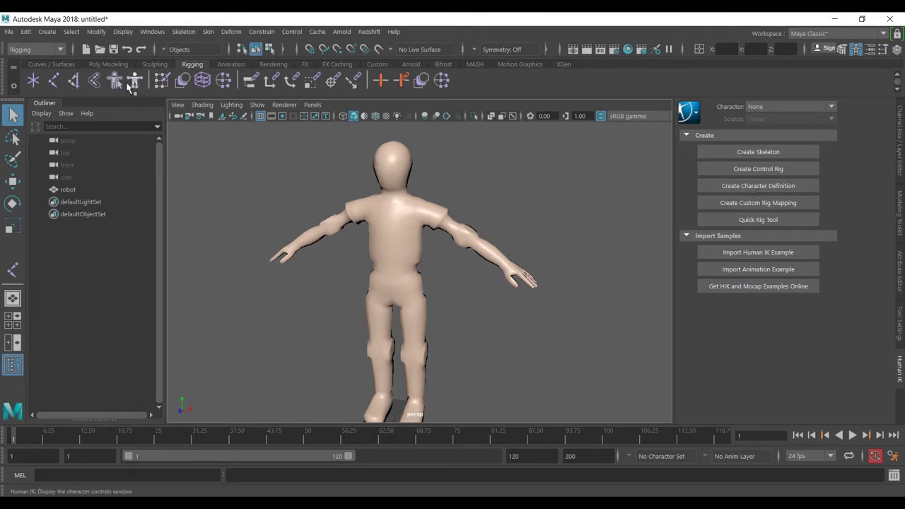
pyautogui.click(182, 33)
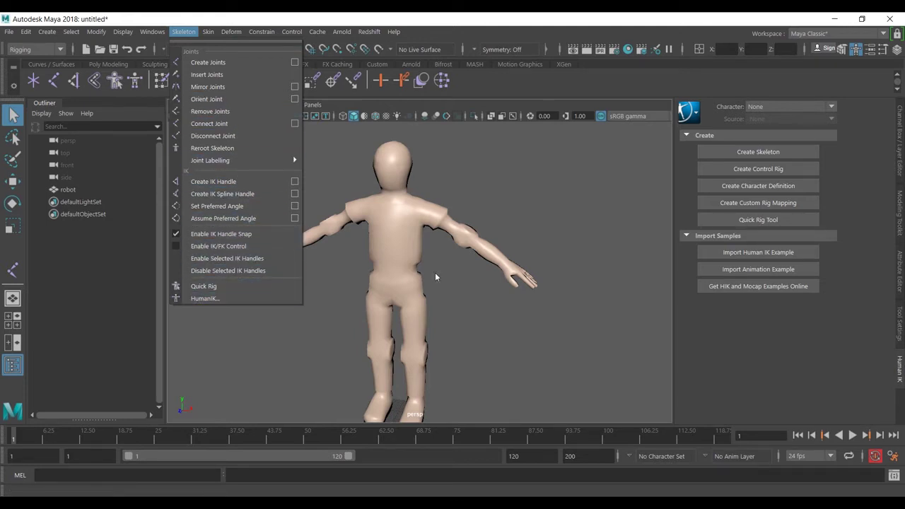
pyautogui.click(611, 15)
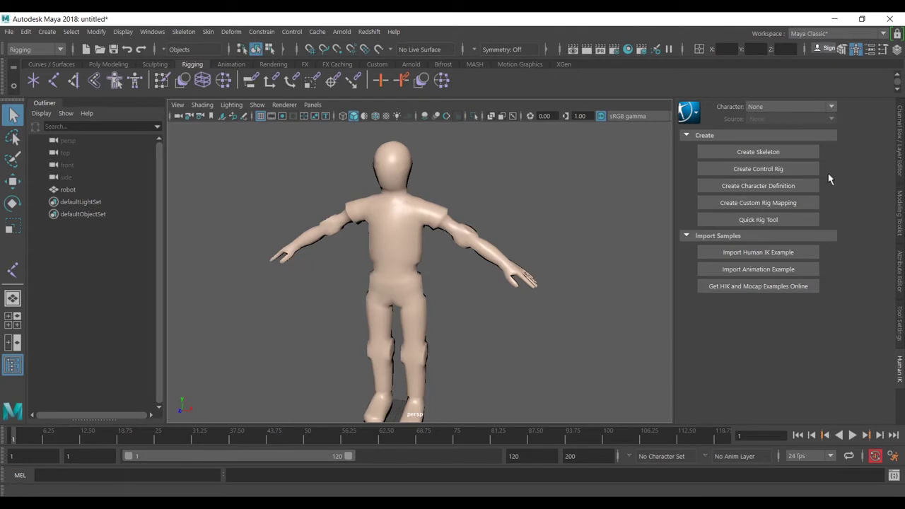
pyautogui.keyDown('alt'); pyautogui.moveTo(491, 241); pyautogui.dragTo(502, 235, button='middle'); pyautogui.keyUp('alt')
pyautogui.keyDown('alt'); pyautogui.moveTo(502, 236); pyautogui.dragTo(530, 263); pyautogui.keyUp('alt')
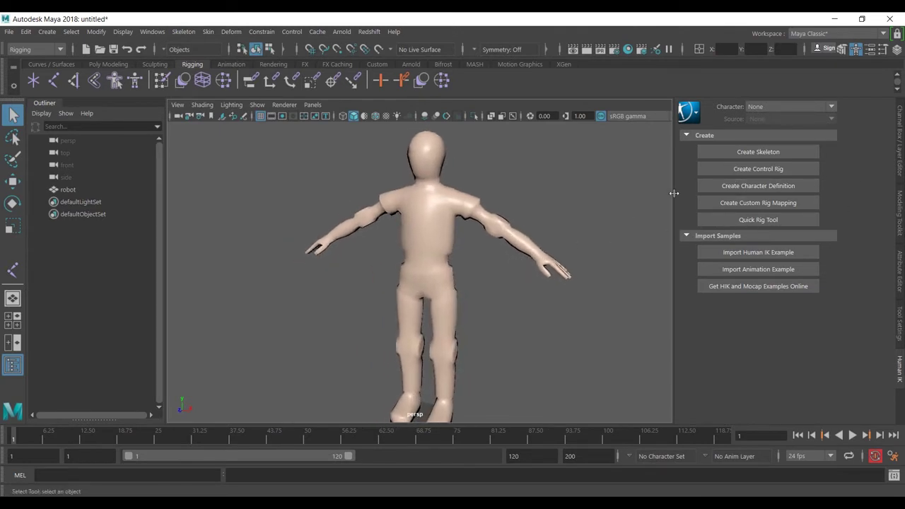
# - Create a HumanIK skeleton for the robot and turn on X-Ray Joints to show it through the mesh
pyautogui.click(758, 152)
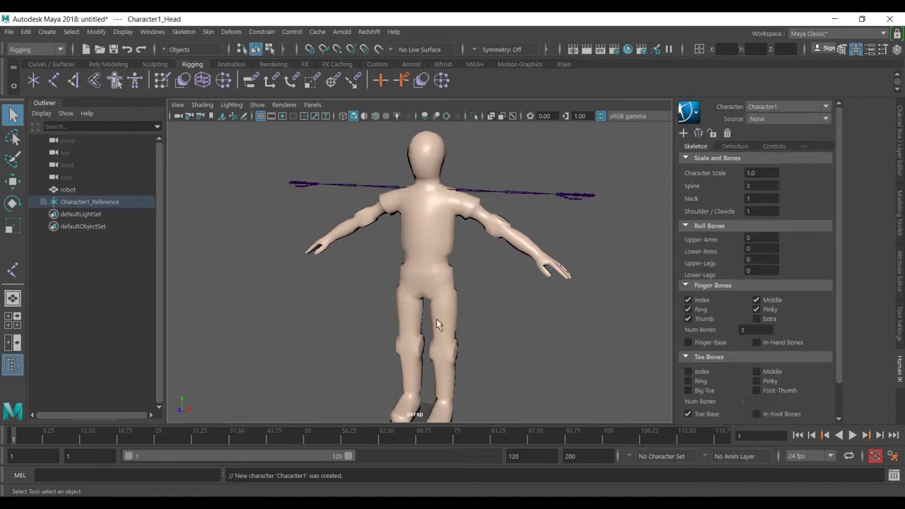
pyautogui.click(514, 118)
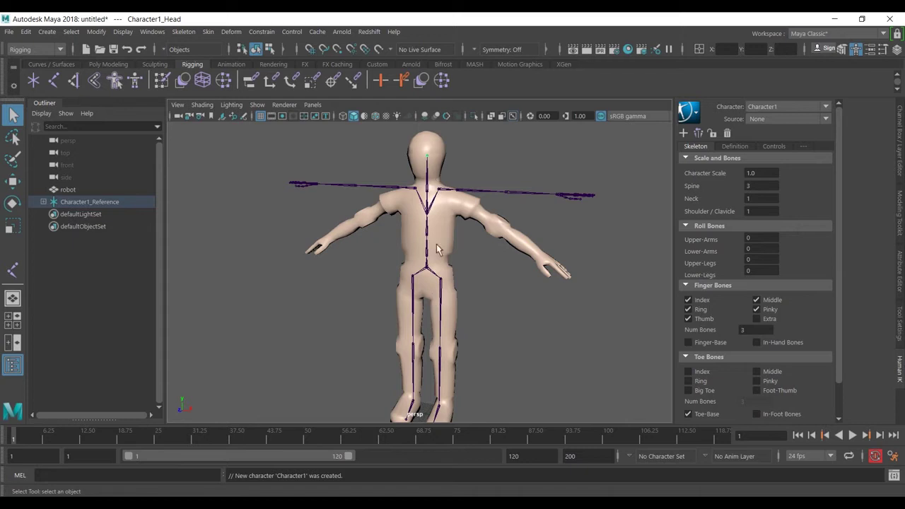
pyautogui.moveTo(458, 251)
pyautogui.keyDown('alt'); pyautogui.mouseDown()
pyautogui.moveTo(390, 260)
pyautogui.moveTo(506, 251)
pyautogui.moveTo(463, 255)
pyautogui.moveTo(516, 260)
pyautogui.moveTo(460, 262)
pyautogui.moveTo(477, 262)
pyautogui.moveTo(469, 258)
pyautogui.mouseUp(); pyautogui.keyUp('alt')
pyautogui.scroll(-2, 746, 177)
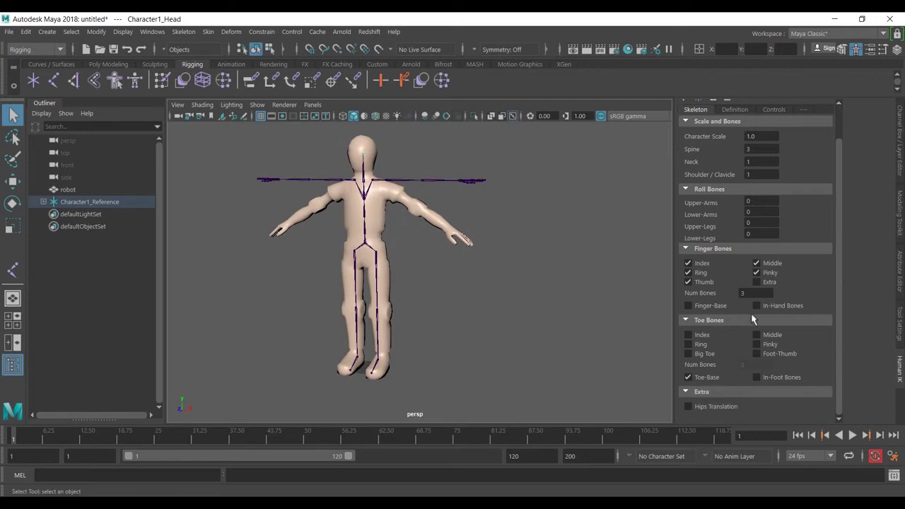
pyautogui.scroll(2, 751, 244)
pyautogui.scroll(2, 389, 192)
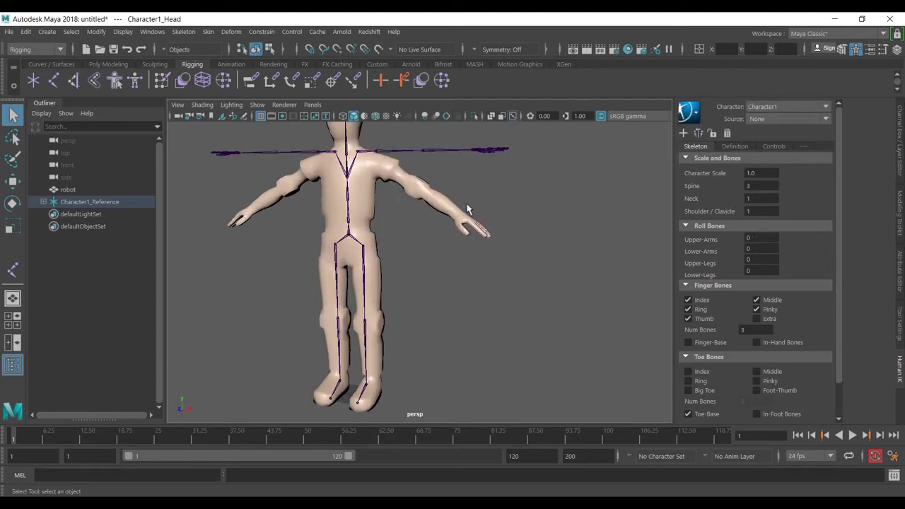
pyautogui.keyDown('alt'); pyautogui.moveTo(563, 200); pyautogui.dragTo(573, 235, button='middle'); pyautogui.keyUp('alt')
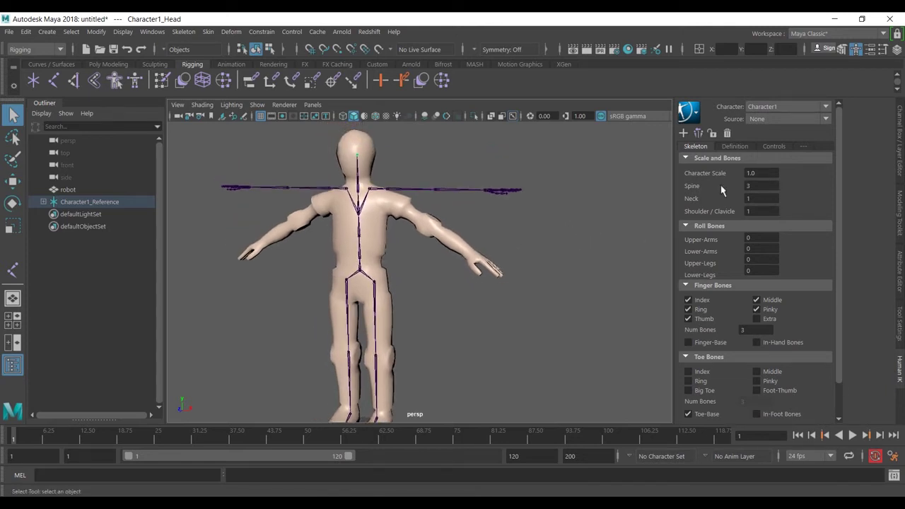
# - Try a different character scale for the skeleton and set it back to 1.0
pyautogui.click(775, 173)
pyautogui.press('Return')
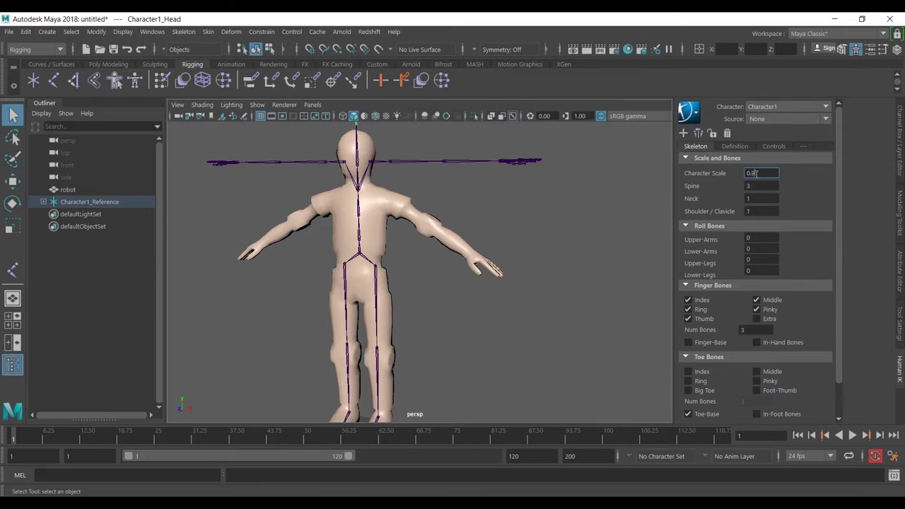
pyautogui.press('Return')
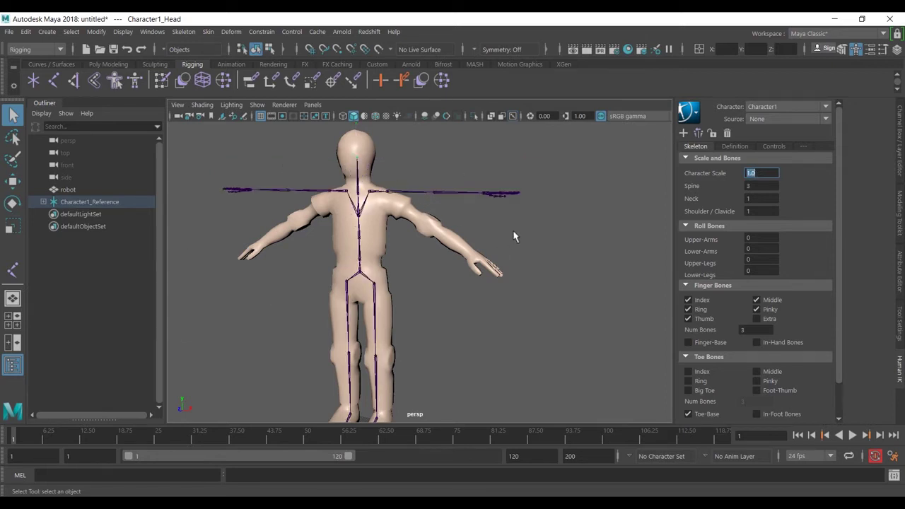
# - Try five spine bones in the skeleton
pyautogui.click(775, 186)
pyautogui.scroll(3, 511, 211)
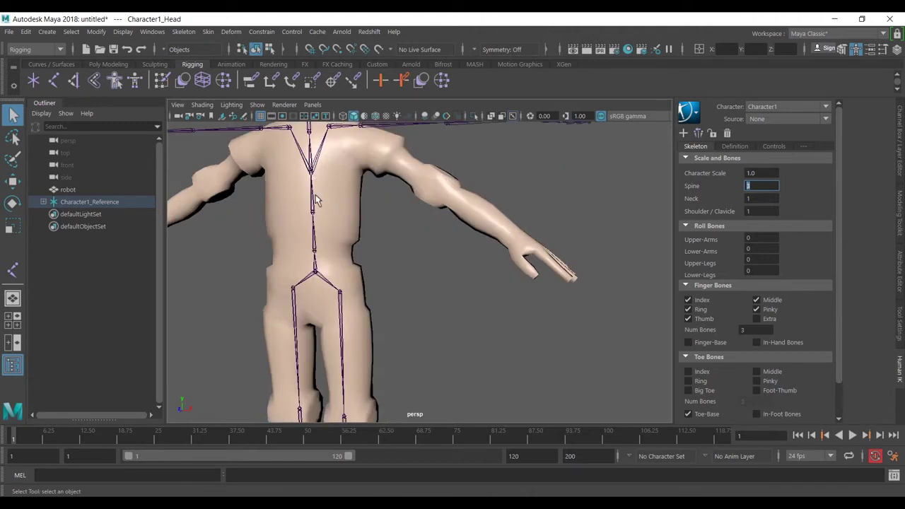
pyautogui.keyDown('alt'); pyautogui.moveTo(315, 194); pyautogui.dragTo(372, 239, button='middle'); pyautogui.keyUp('alt')
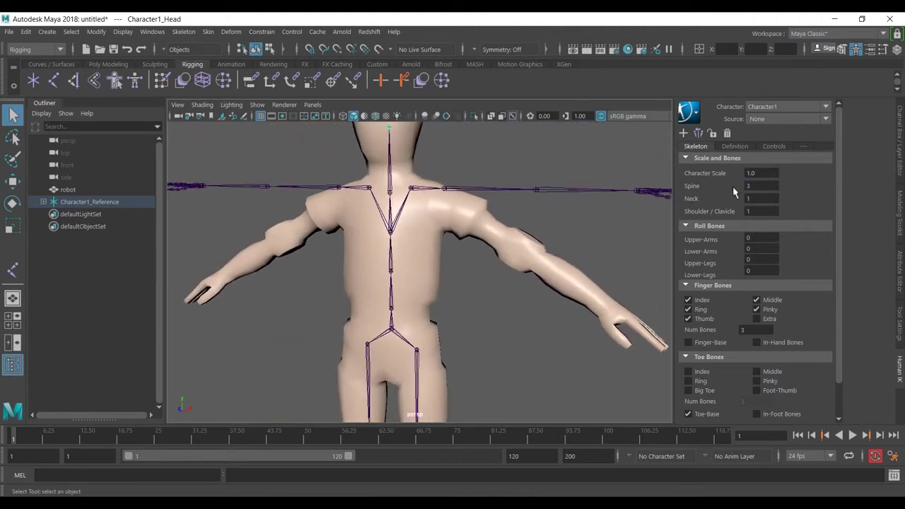
pyautogui.click(773, 184)
pyautogui.write('5')
pyautogui.press('Return')
# - Set the skeleton's number of neck bones to 2
pyautogui.press('Tab')
pyautogui.write('2')
pyautogui.press('Tab')
# - Try one and two roll bones in the upper arms, and reset the count to 0
pyautogui.click(769, 237)
pyautogui.press('Return')
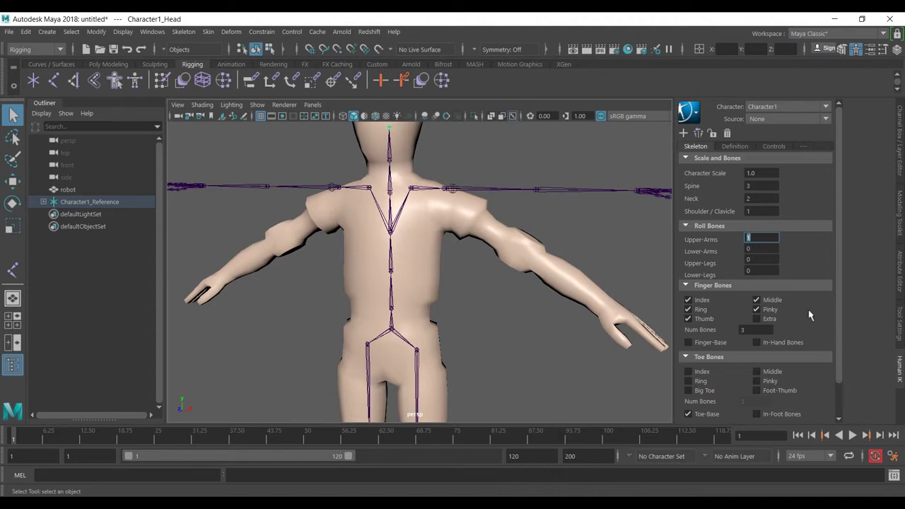
pyautogui.write('2')
pyautogui.press('Return')
pyautogui.scroll(3, 470, 215)
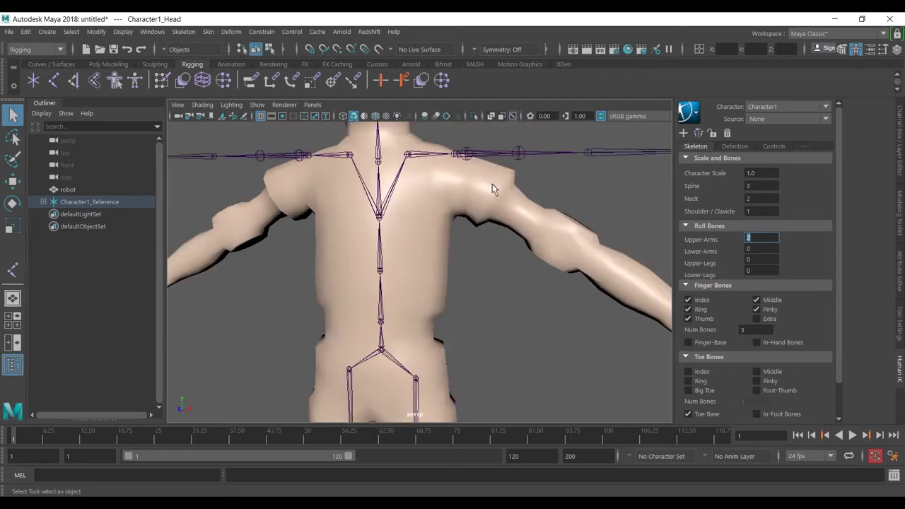
pyautogui.scroll(-3, 588, 163)
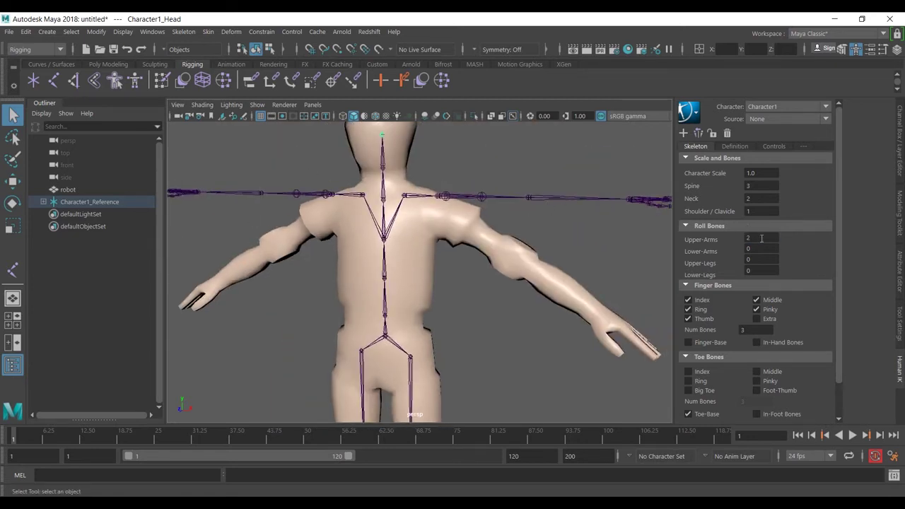
pyautogui.click(761, 238)
pyautogui.write('0')
pyautogui.press('Return')
# - Turn off the index, ring, thumb and pinky finger bones, leaving only the middle finger
pyautogui.scroll(3, 598, 246)
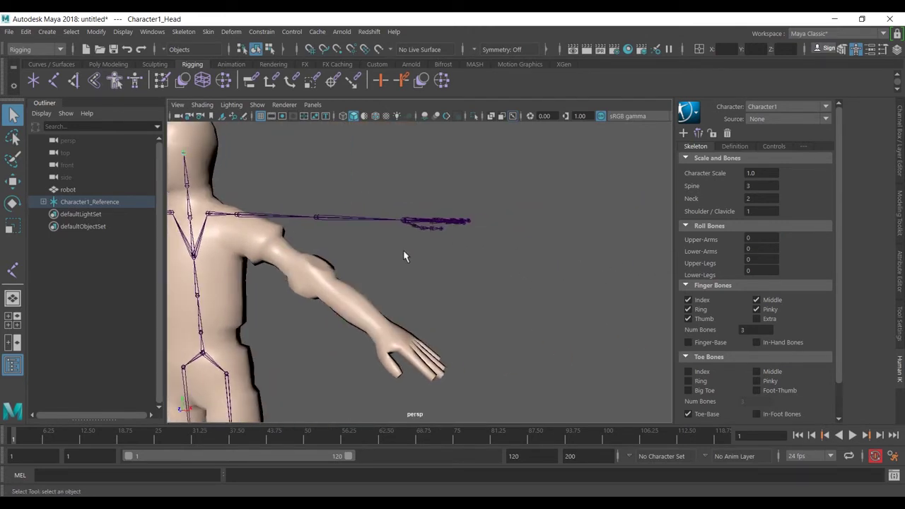
pyautogui.keyDown('alt'); pyautogui.moveTo(402, 249); pyautogui.dragTo(409, 272); pyautogui.keyUp('alt')
pyautogui.keyDown('alt'); pyautogui.moveTo(410, 272); pyautogui.dragTo(402, 337, button='right'); pyautogui.keyUp('alt')
pyautogui.keyDown('alt'); pyautogui.moveTo(402, 336); pyautogui.dragTo(505, 285, button='middle'); pyautogui.keyUp('alt')
pyautogui.keyDown('alt'); pyautogui.moveTo(505, 285); pyautogui.dragTo(489, 304); pyautogui.keyUp('alt')
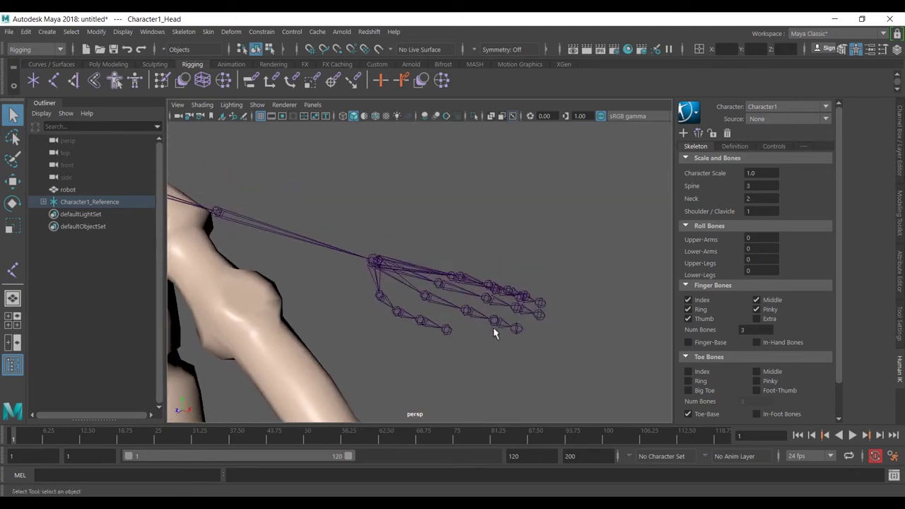
pyautogui.click(689, 299)
pyautogui.click(688, 309)
pyautogui.click(702, 321)
pyautogui.click(774, 311)
# - Set the number of bones per finger to 2
pyautogui.doubleClick(763, 328)
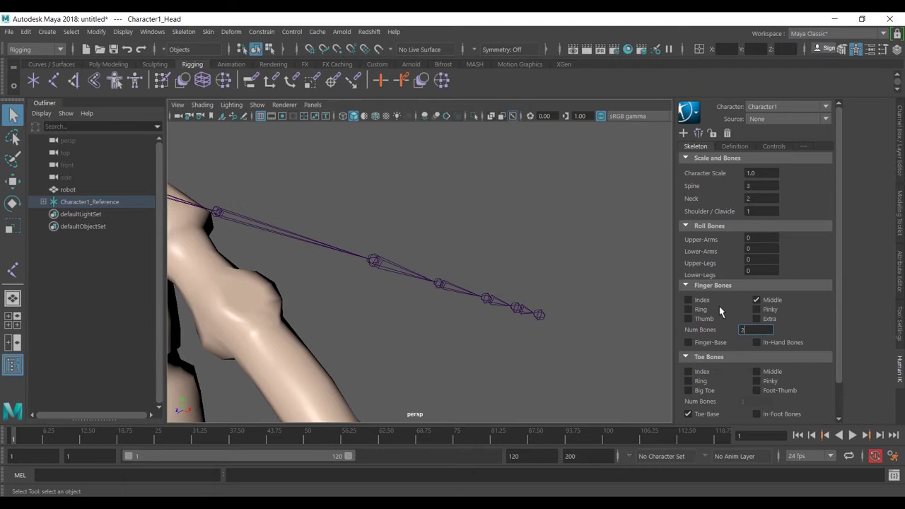
pyautogui.write('2')
pyautogui.press('Return')
# - Enable the extra, thumb, ring, index and pinky finger bones alongside the middle finger
pyautogui.click(756, 319)
pyautogui.click(701, 319)
pyautogui.click(698, 310)
pyautogui.click(696, 302)
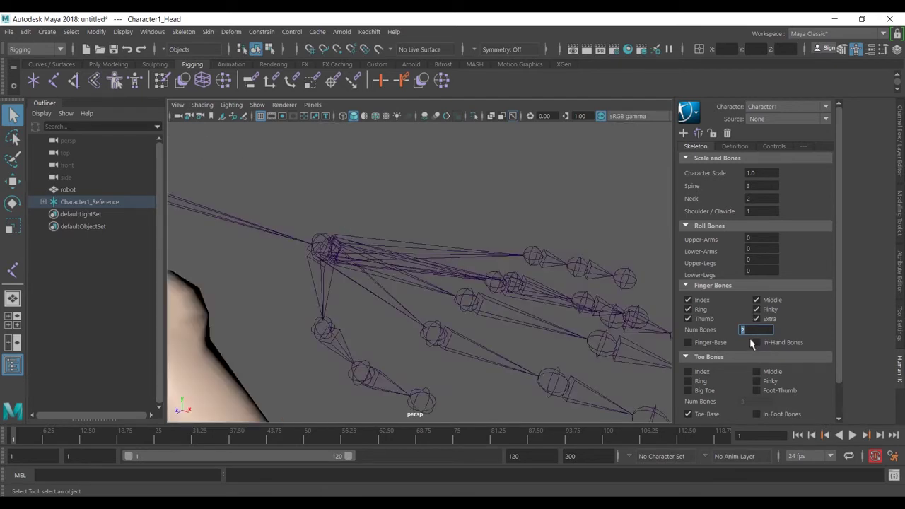
# - Try the In-Hand Bones option on the hands and turn it off again
pyautogui.click(756, 342)
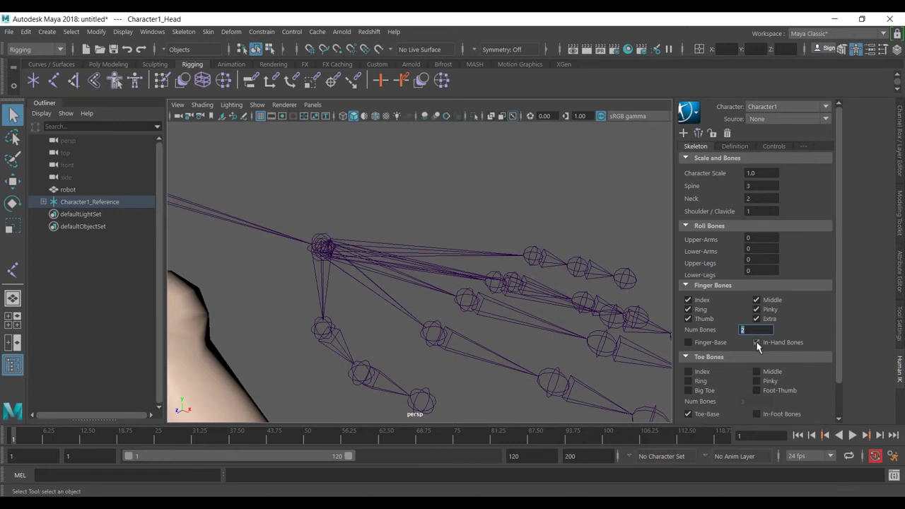
pyautogui.click(756, 342)
pyautogui.scroll(-6, 397, 258)
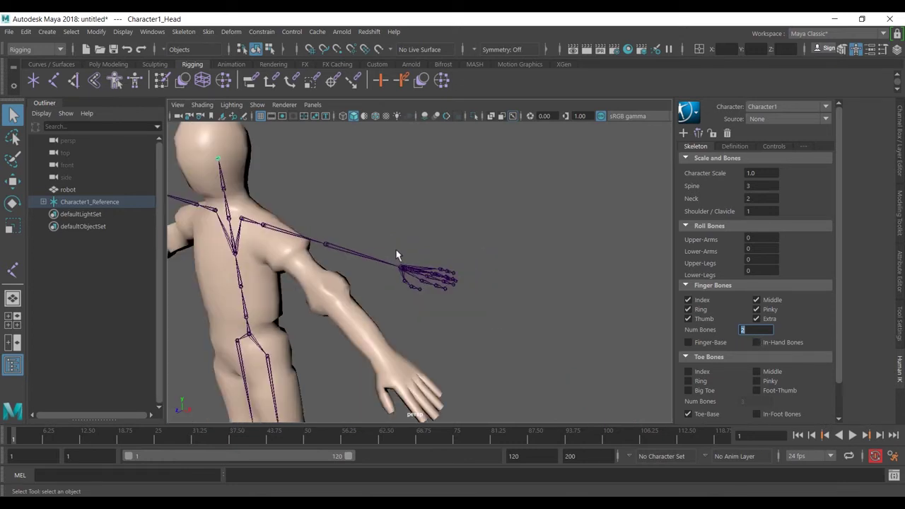
pyautogui.scroll(3, 410, 251)
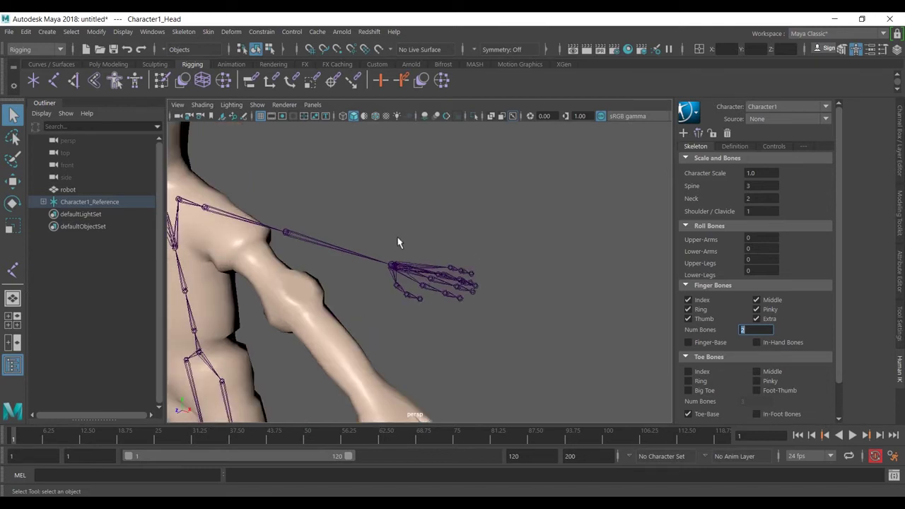
# - Enable the Index, Ring and Foot-Thumb toe bones for the skeleton's feet
pyautogui.scroll(-6, 397, 284)
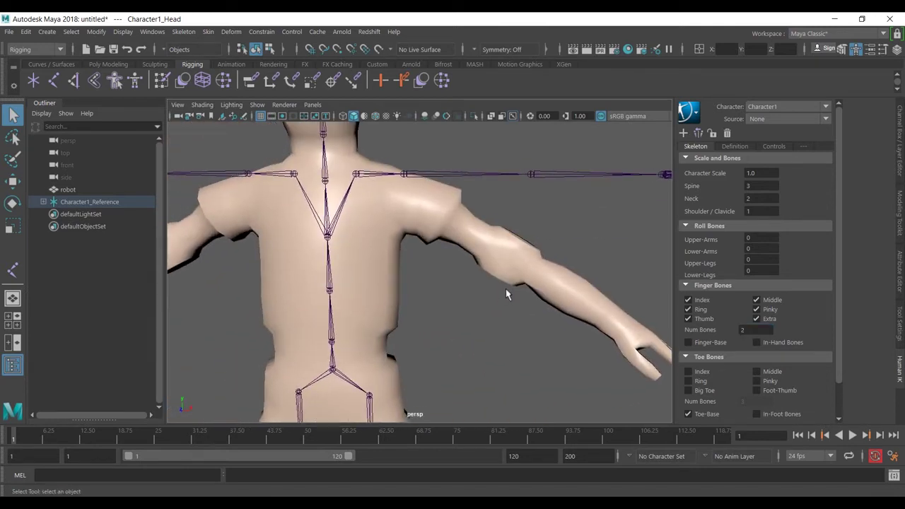
pyautogui.keyDown('alt'); pyautogui.moveTo(450, 276); pyautogui.dragTo(478, 141, button='middle'); pyautogui.keyUp('alt')
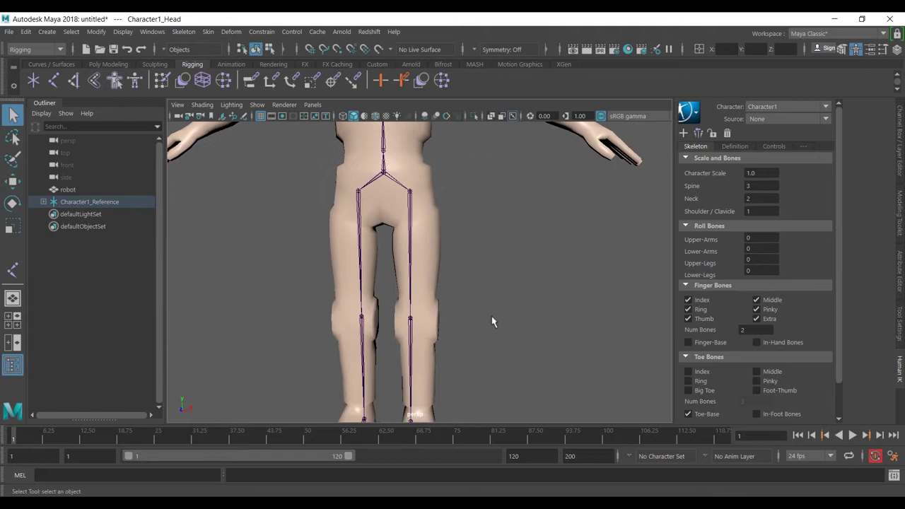
pyautogui.keyDown('alt'); pyautogui.moveTo(491, 319); pyautogui.dragTo(479, 159, button='middle'); pyautogui.keyUp('alt')
pyautogui.scroll(4, 447, 189)
pyautogui.keyDown('alt'); pyautogui.moveTo(452, 195); pyautogui.dragTo(462, 223); pyautogui.keyUp('alt')
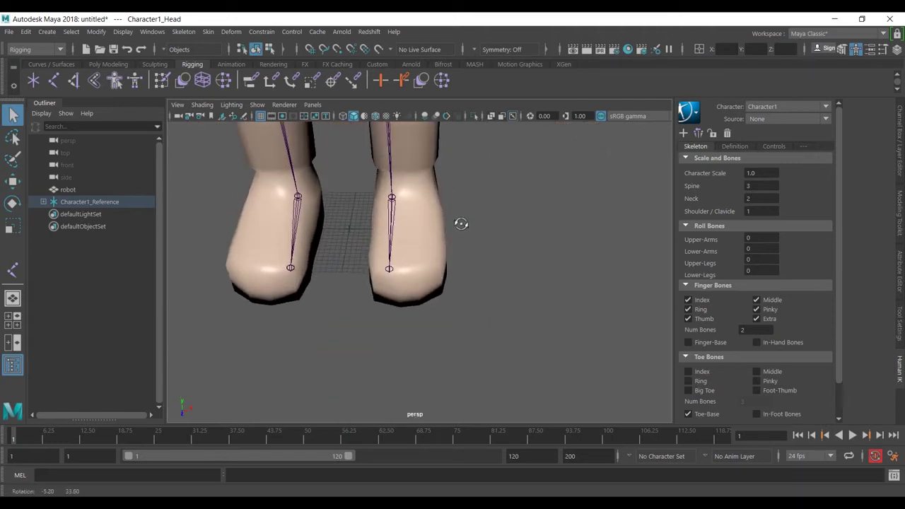
pyautogui.scroll(-1, 758, 304)
pyautogui.click(703, 334)
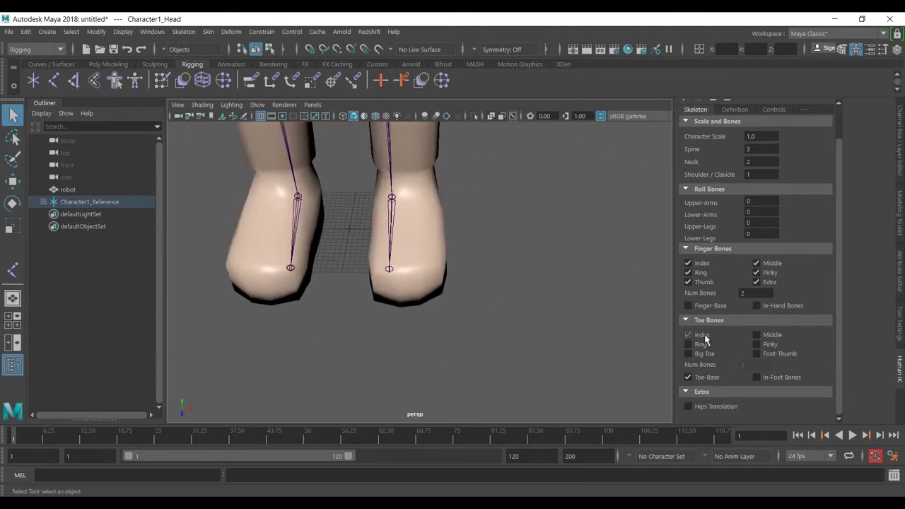
pyautogui.click(704, 347)
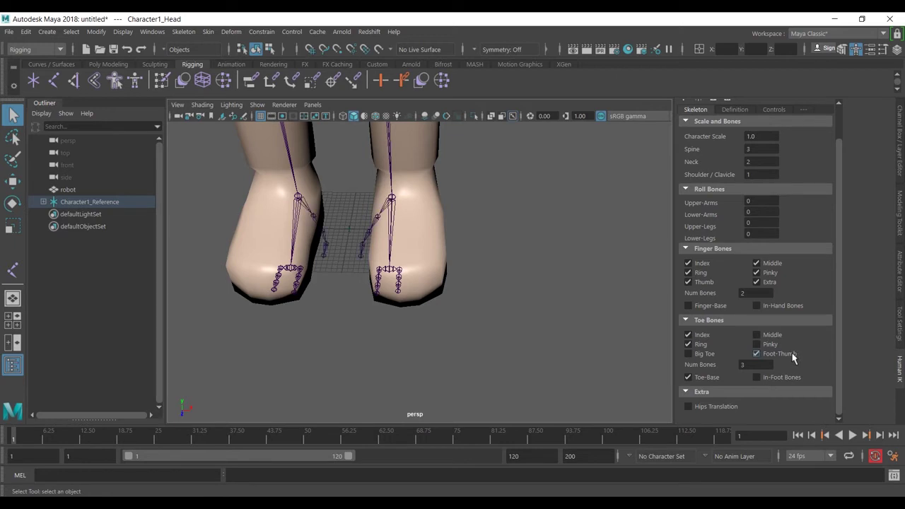
pyautogui.keyDown('alt'); pyautogui.moveTo(400, 226); pyautogui.dragTo(434, 227); pyautogui.keyUp('alt')
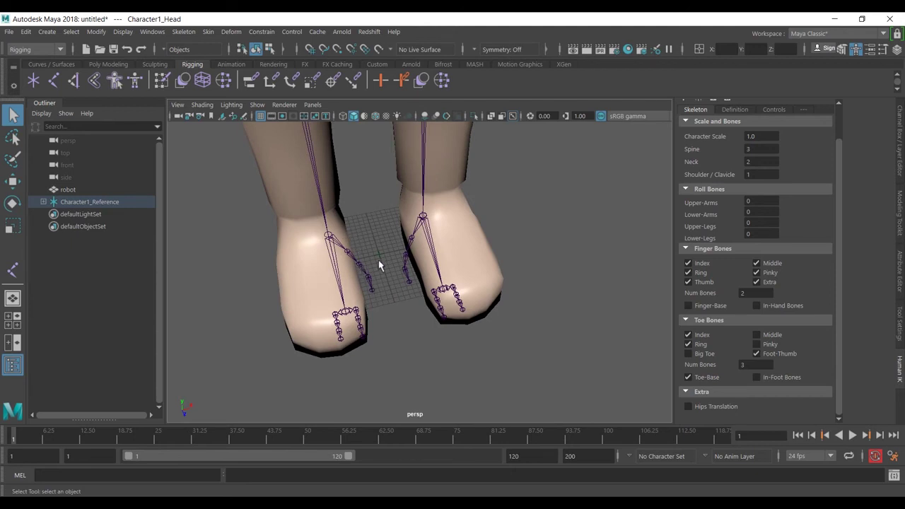
pyautogui.keyDown('alt'); pyautogui.moveTo(379, 265); pyautogui.dragTo(417, 263); pyautogui.keyUp('alt')
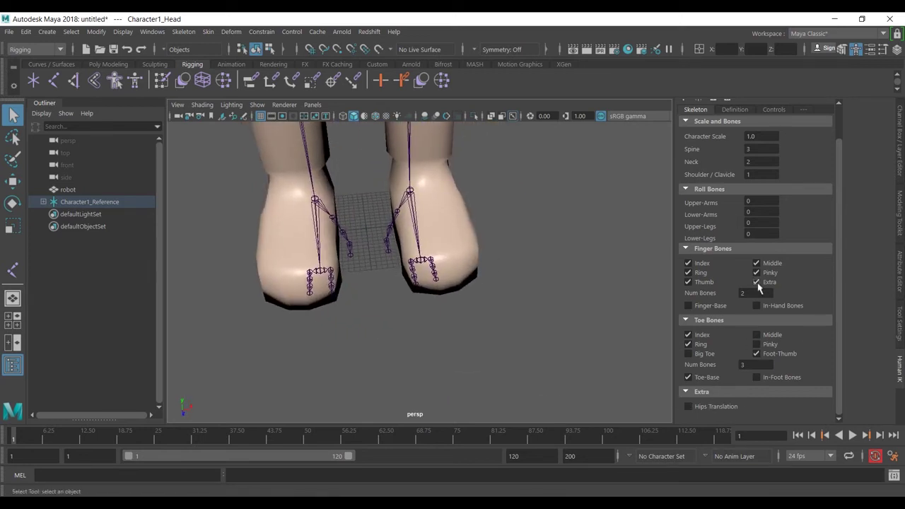
pyautogui.scroll(2, 758, 285)
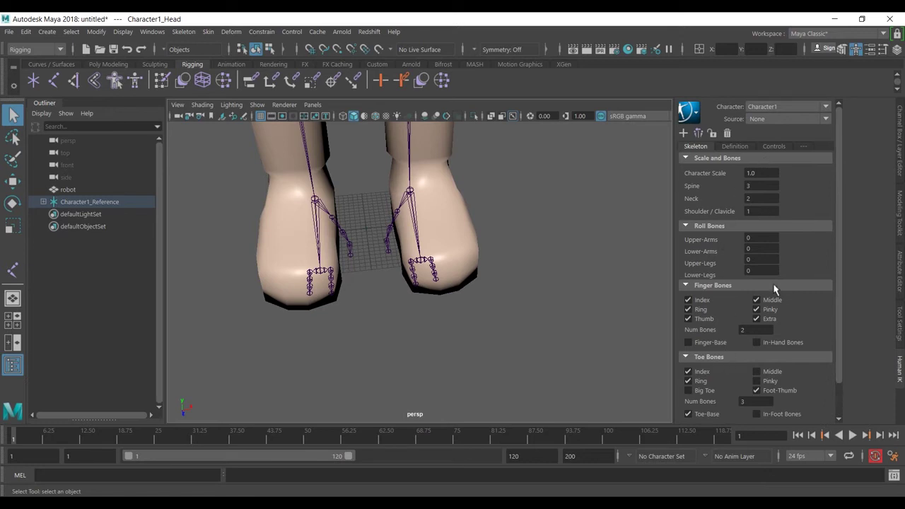
pyautogui.scroll(-2, 774, 285)
pyautogui.scroll(-2, 500, 219)
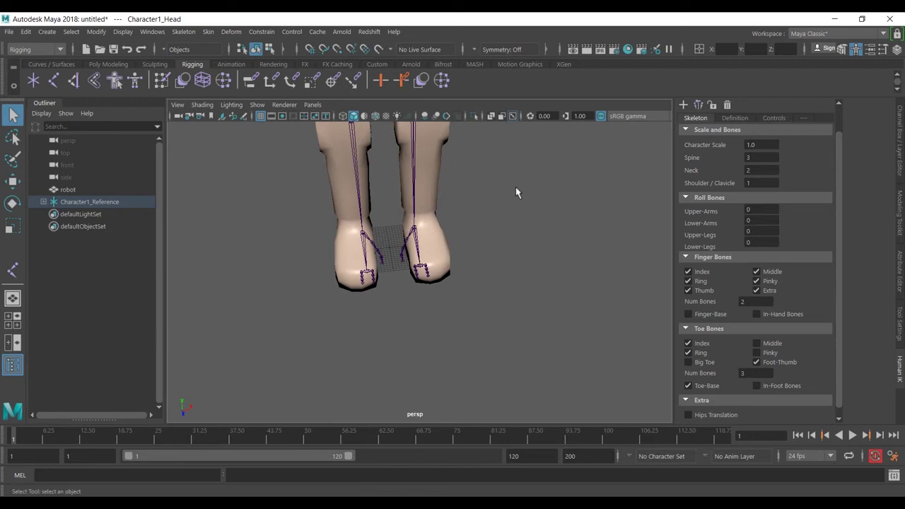
# - Move the skeleton's hips joint vertically to a height of about 91 cm so it sits in the model's pelvis
pyautogui.scroll(-2, 495, 201)
pyautogui.keyDown('alt'); pyautogui.moveTo(494, 202); pyautogui.dragTo(480, 298); pyautogui.keyUp('alt')
pyautogui.press('a')
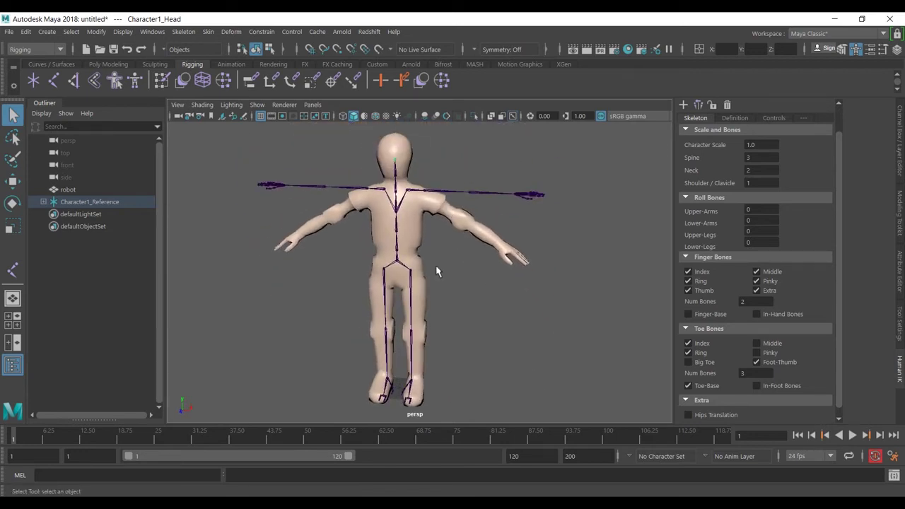
pyautogui.click(407, 271)
pyautogui.press('w')
pyautogui.scroll(3, 407, 271)
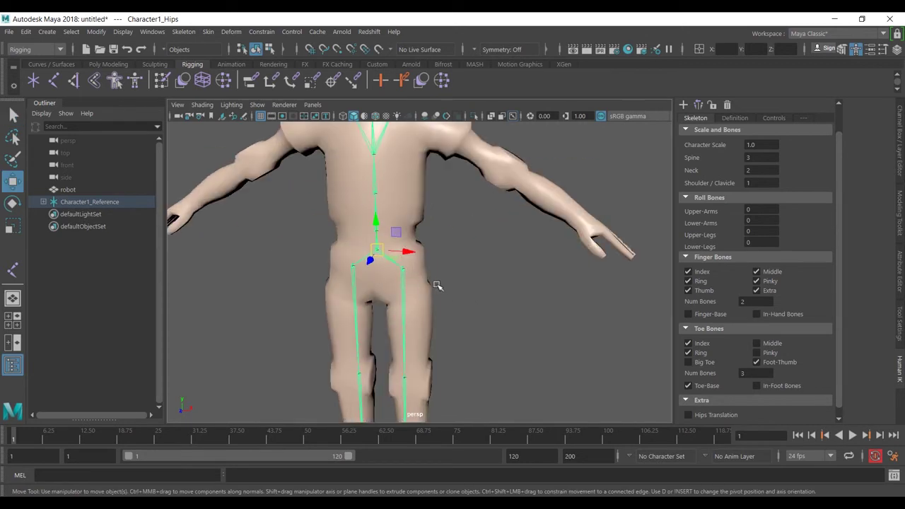
pyautogui.press('space')
pyautogui.press('space')
pyautogui.scroll(-3, 424, 223)
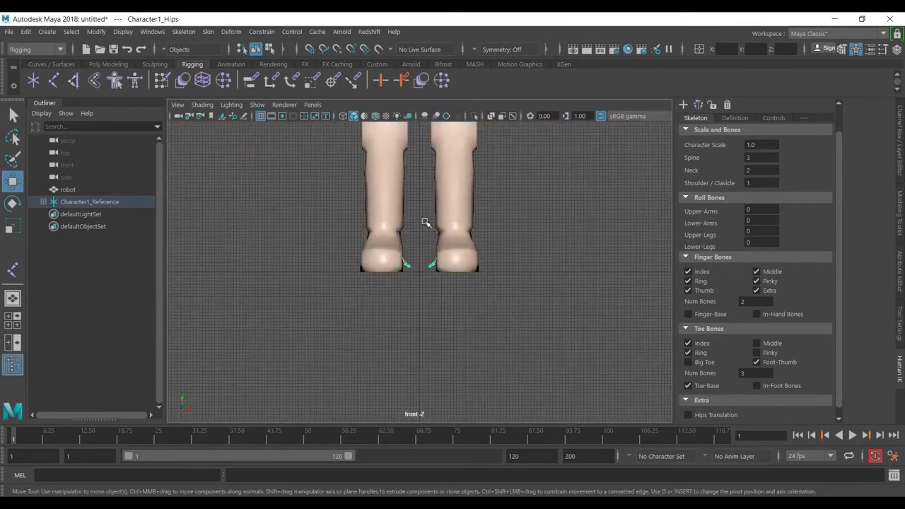
pyautogui.press('space')
pyautogui.press('space')
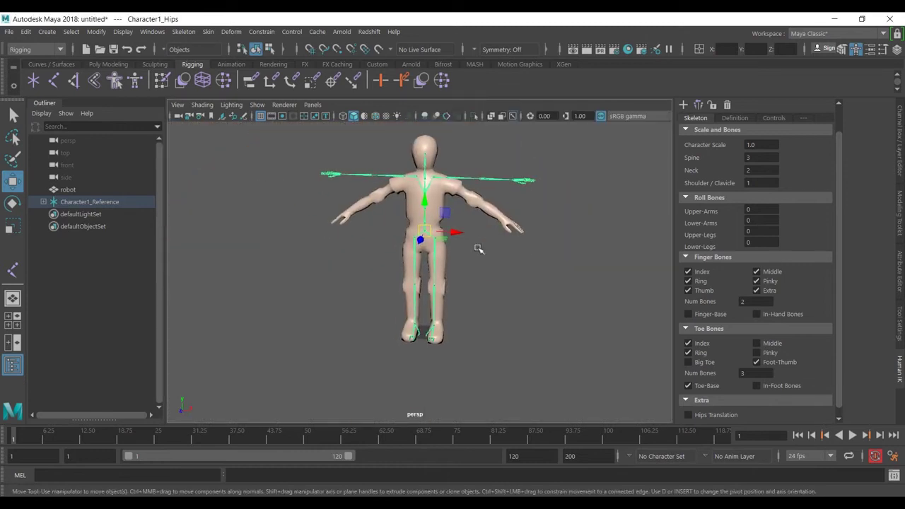
pyautogui.scroll(4, 477, 249)
pyautogui.keyDown('alt'); pyautogui.moveTo(495, 225); pyautogui.dragTo(481, 258, button='middle'); pyautogui.keyUp('alt')
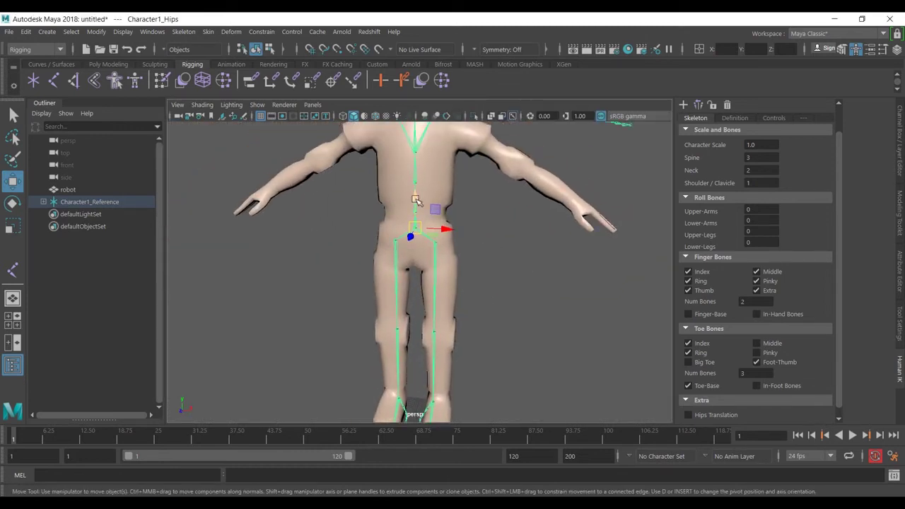
pyautogui.moveTo(416, 198); pyautogui.dragTo(417, 212)
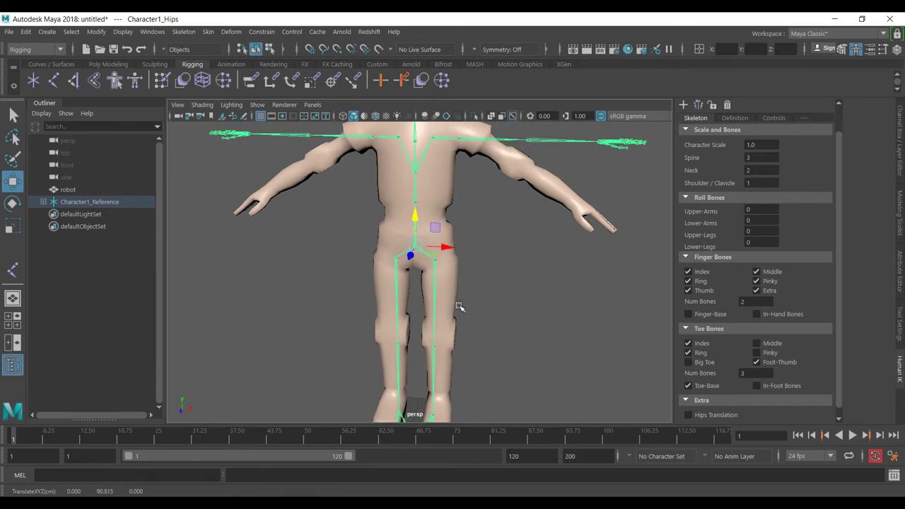
# - Shift the left upper-leg joint outward to about 10.6 cm from the centre, in the middle of the left thigh
pyautogui.scroll(5, 459, 307)
pyautogui.click(398, 183)
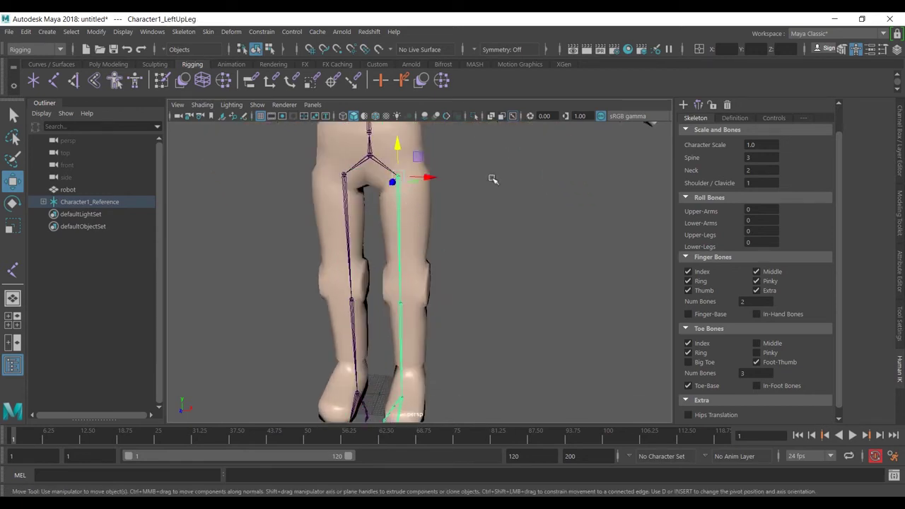
pyautogui.moveTo(427, 178)
pyautogui.mouseDown()
pyautogui.moveTo(490, 174)
pyautogui.moveTo(424, 179)
pyautogui.mouseUp()
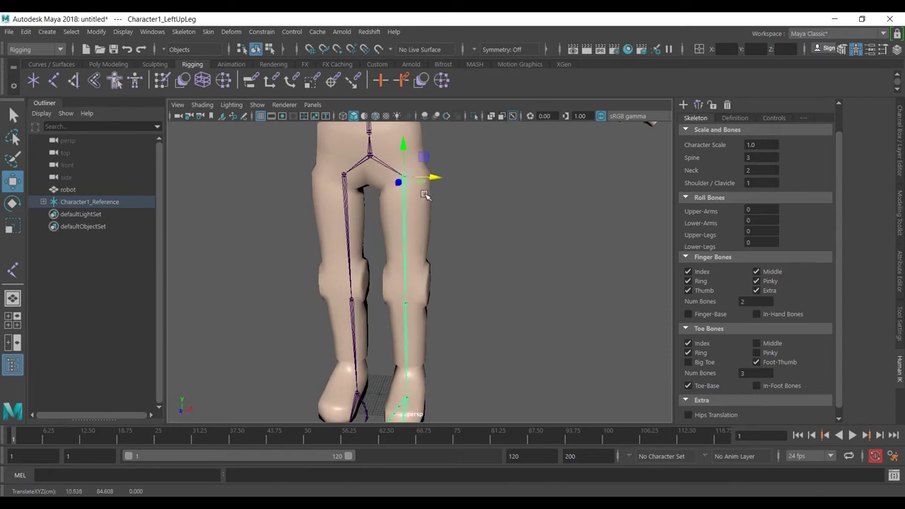
pyautogui.scroll(-2, 431, 290)
pyautogui.scroll(-2, 423, 182)
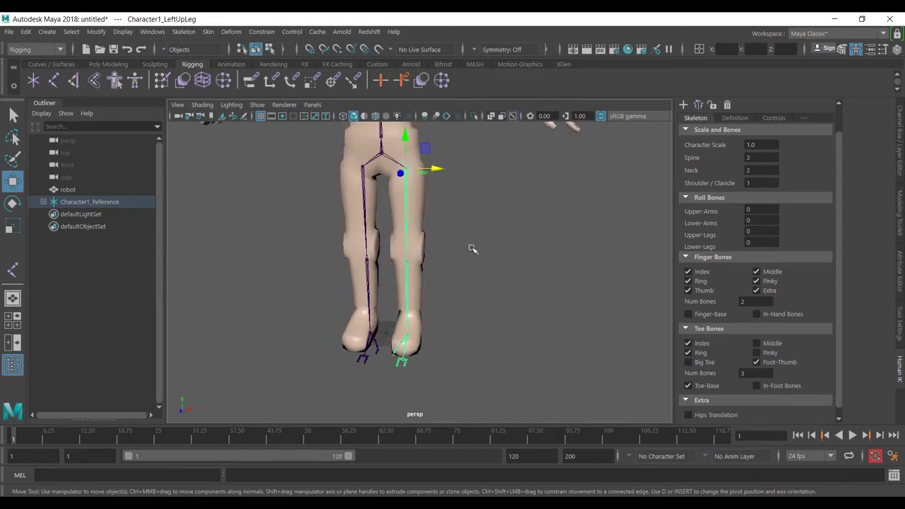
# - Try moving the left knee and left foot joints outward, and undo both moves
pyautogui.click(407, 261)
pyautogui.moveTo(433, 263); pyautogui.dragTo(457, 264)
pyautogui.click(427, 339)
pyautogui.moveTo(456, 340); pyautogui.dragTo(480, 340)
pyautogui.hotkey('ctrl', 'z')
pyautogui.hotkey('ctrl', 'z')
pyautogui.hotkey('ctrl', 'z')
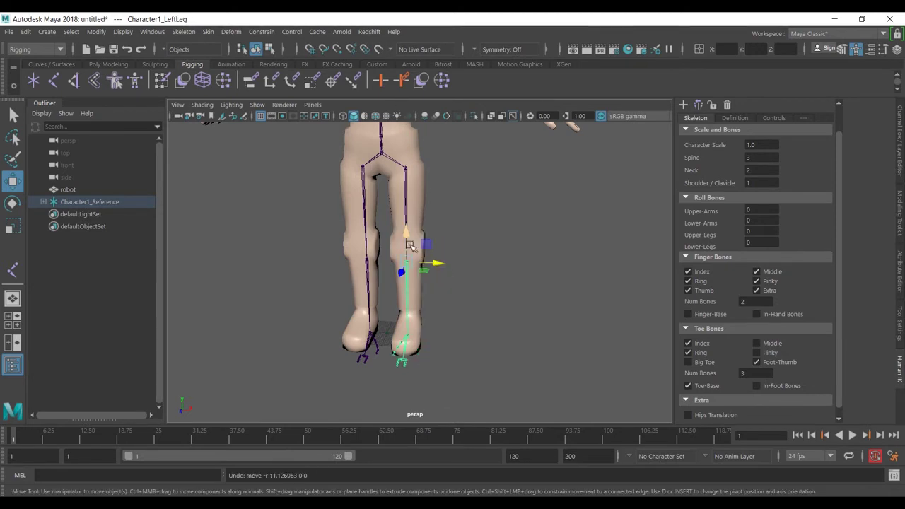
# - Raise the left knee joint into the model's knee and lower the left foot joint to a height of about 1.9 cm
pyautogui.moveTo(407, 233); pyautogui.dragTo(415, 207)
pyautogui.click(405, 317)
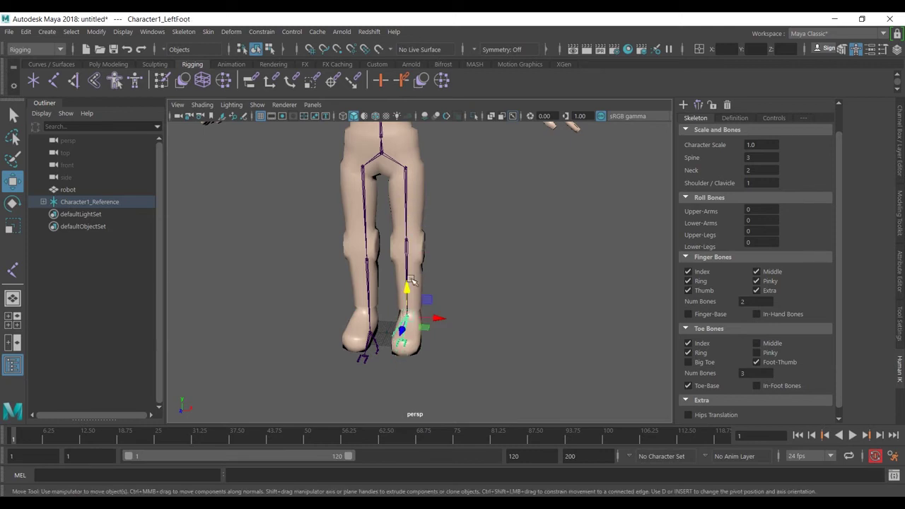
pyautogui.moveTo(408, 290); pyautogui.dragTo(403, 321)
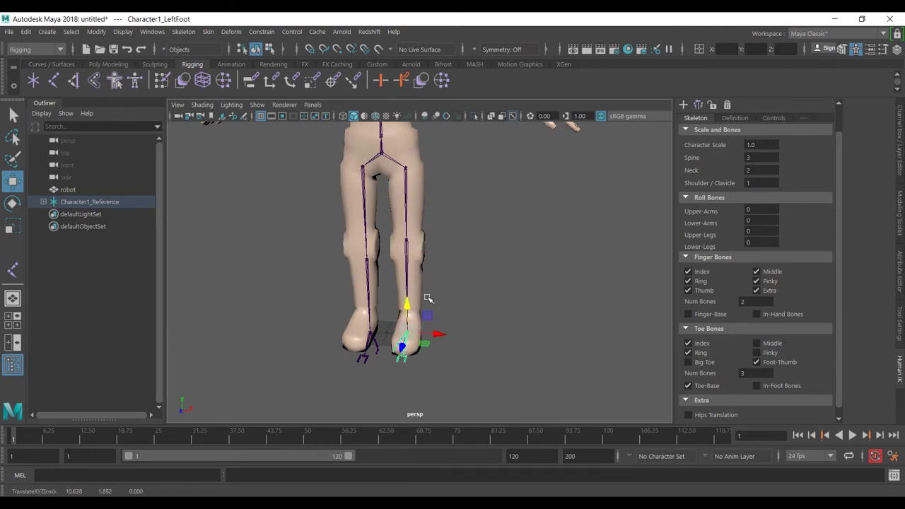
# - Raise the lowest spine joint and Spine1 along the torso, Spine1 to about 119 cm, and lower Spine2 in the chest
pyautogui.keyDown('alt'); pyautogui.moveTo(472, 304); pyautogui.dragTo(458, 286); pyautogui.keyUp('alt')
pyautogui.keyDown('alt'); pyautogui.moveTo(466, 227); pyautogui.dragTo(453, 339, button='middle'); pyautogui.keyUp('alt')
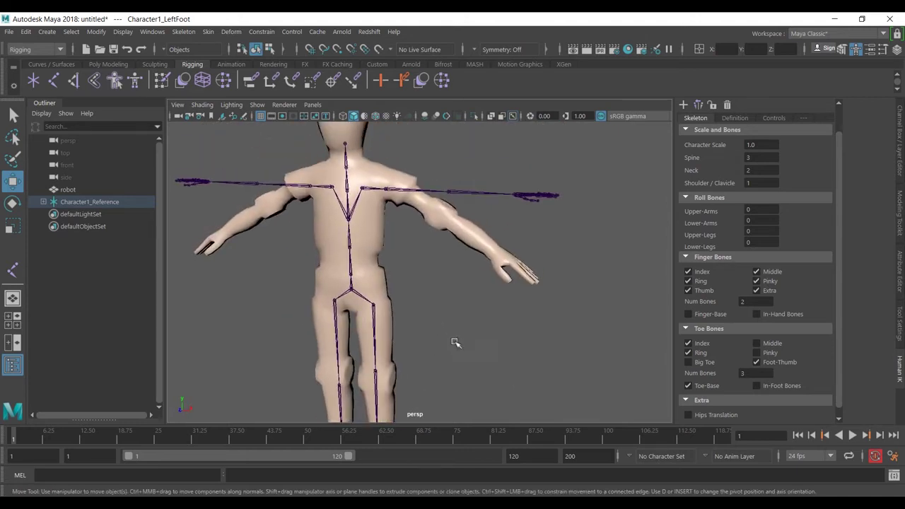
pyautogui.click(350, 273)
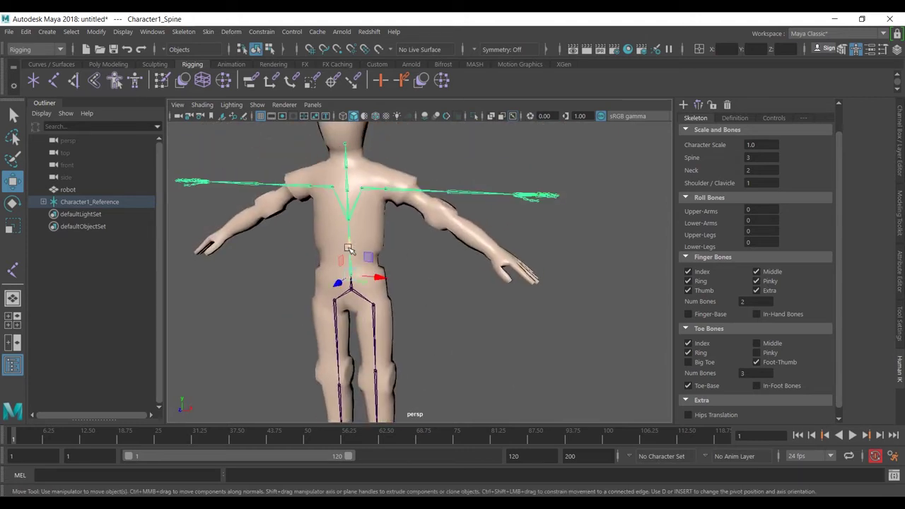
pyautogui.moveTo(350, 236); pyautogui.dragTo(351, 223)
pyautogui.click(349, 203)
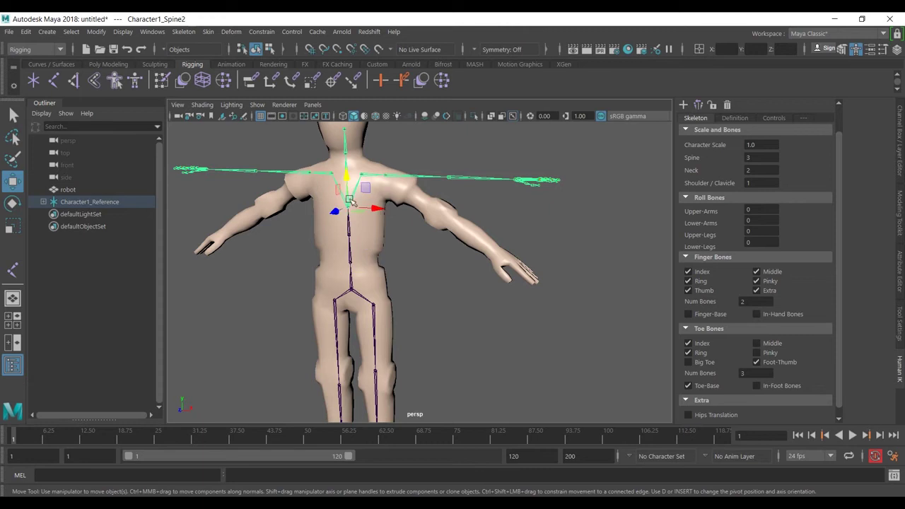
pyautogui.click(350, 232)
pyautogui.moveTo(351, 211); pyautogui.dragTo(352, 202)
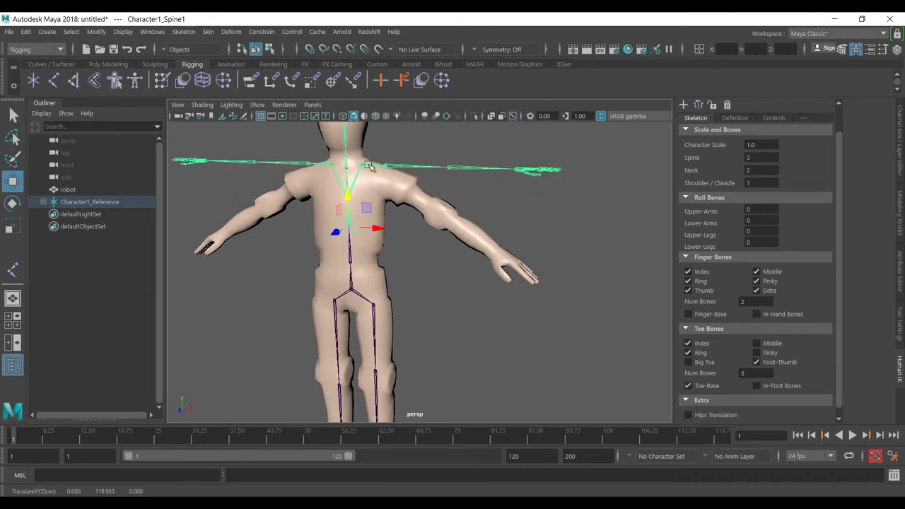
pyautogui.click(368, 167)
pyautogui.click(350, 196)
pyautogui.moveTo(349, 172); pyautogui.dragTo(354, 186)
# - Lower the left shoulder and elbow joints so the arm chain follows the model's left arm
pyautogui.keyDown('alt'); pyautogui.moveTo(357, 186); pyautogui.dragTo(422, 179, button='right'); pyautogui.keyUp('alt')
pyautogui.keyDown('alt'); pyautogui.moveTo(409, 160); pyautogui.dragTo(400, 224, button='middle'); pyautogui.keyUp('alt')
pyautogui.scroll(-3, 393, 217)
pyautogui.click(386, 230)
pyautogui.scroll(6, 388, 227)
pyautogui.moveTo(338, 157); pyautogui.dragTo(340, 169)
pyautogui.click(470, 205)
pyautogui.moveTo(472, 175); pyautogui.dragTo(473, 263)
pyautogui.scroll(-5, 480, 244)
pyautogui.scroll(2, 494, 251)
pyautogui.click(495, 248)
# - Raise the lower neck joint above the clavicles to the base of the model's neck
pyautogui.keyDown('alt'); pyautogui.moveTo(277, 138); pyautogui.dragTo(303, 202, button='middle'); pyautogui.keyUp('alt')
pyautogui.click(370, 299)
pyautogui.scroll(3, 382, 275)
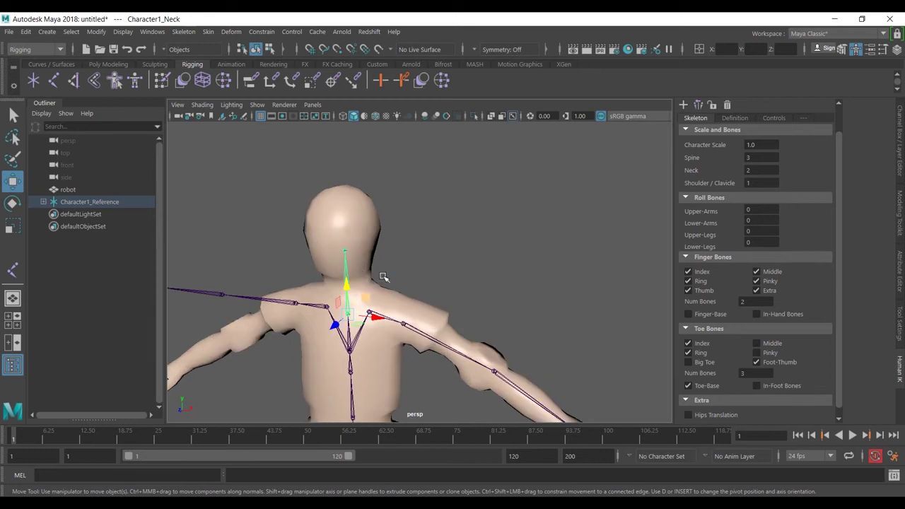
pyautogui.moveTo(357, 279); pyautogui.dragTo(373, 223)
pyautogui.click(373, 223)
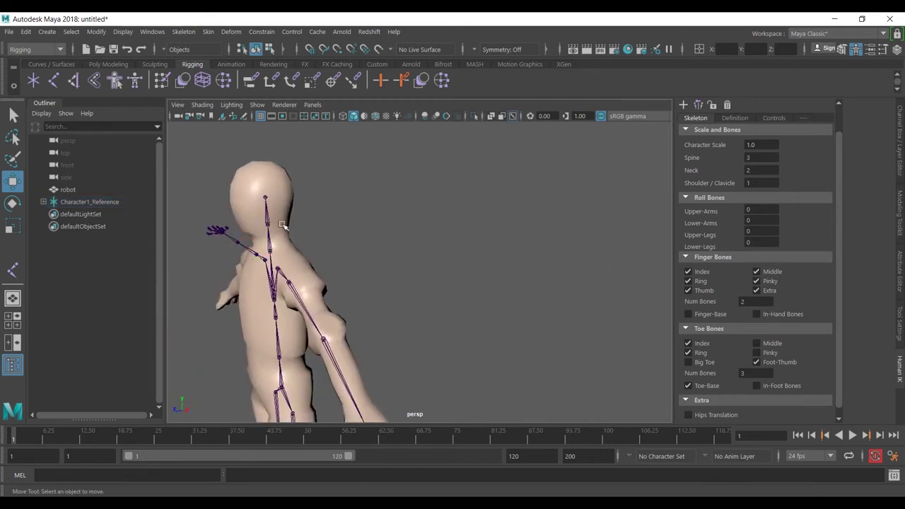
# - Move the Neck1 joint forward by about 2.8 cm and set it at a height of about 157 cm
pyautogui.click(269, 223)
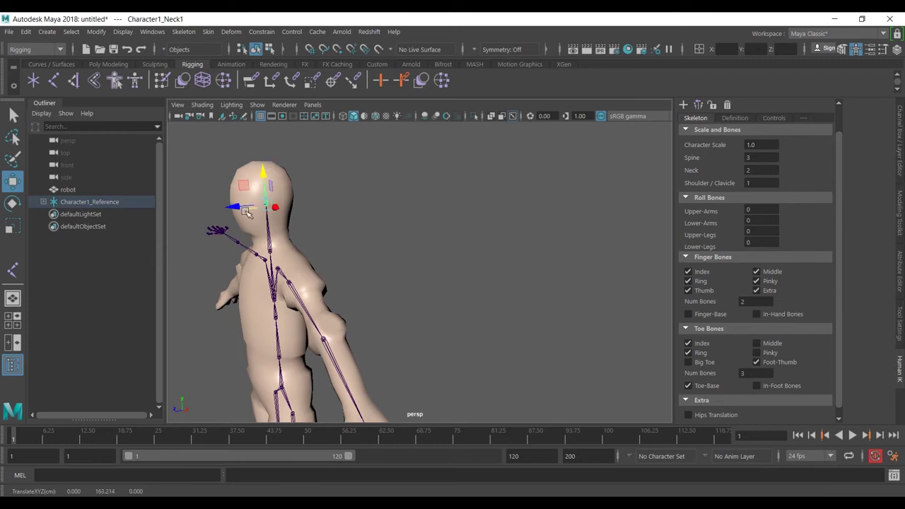
pyautogui.moveTo(235, 207); pyautogui.dragTo(227, 208)
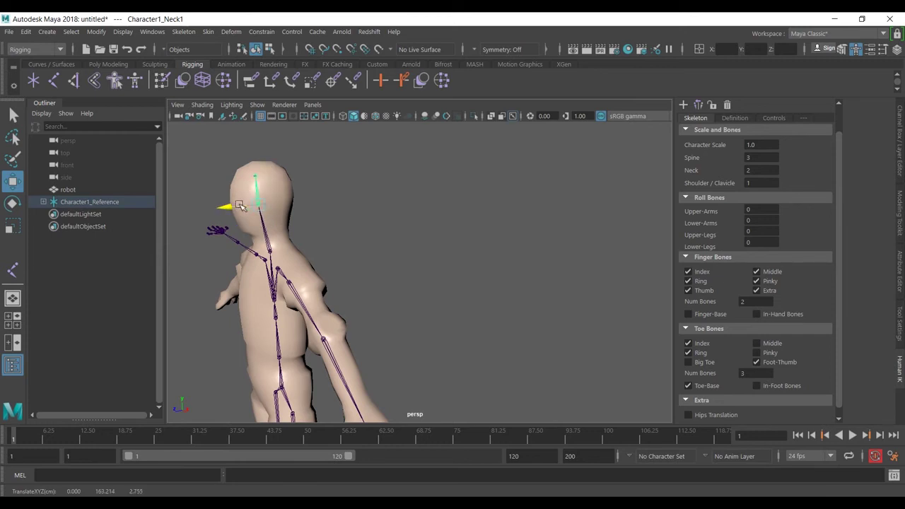
pyautogui.moveTo(261, 173); pyautogui.dragTo(261, 193)
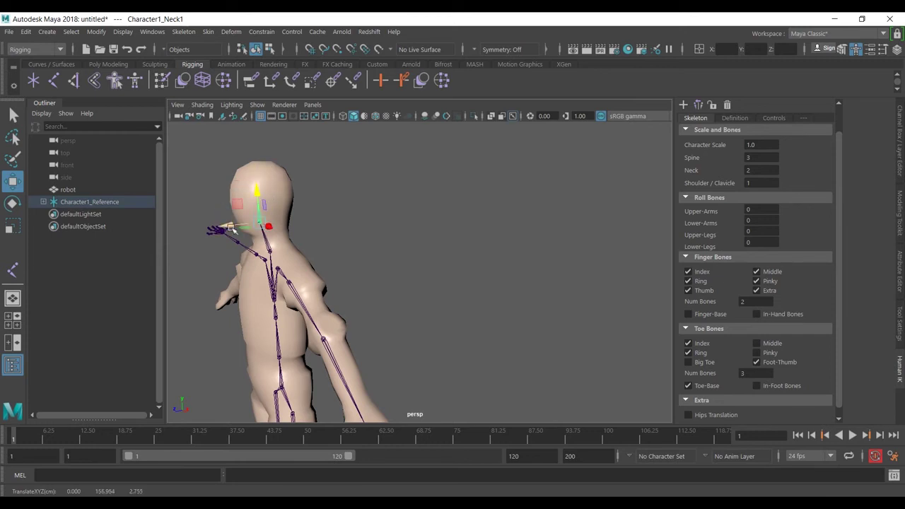
# - Raise the head joint to about 174.5 cm, near the top of the skull, and deselect it
pyautogui.keyDown('alt'); pyautogui.moveTo(236, 231); pyautogui.dragTo(376, 232); pyautogui.keyUp('alt')
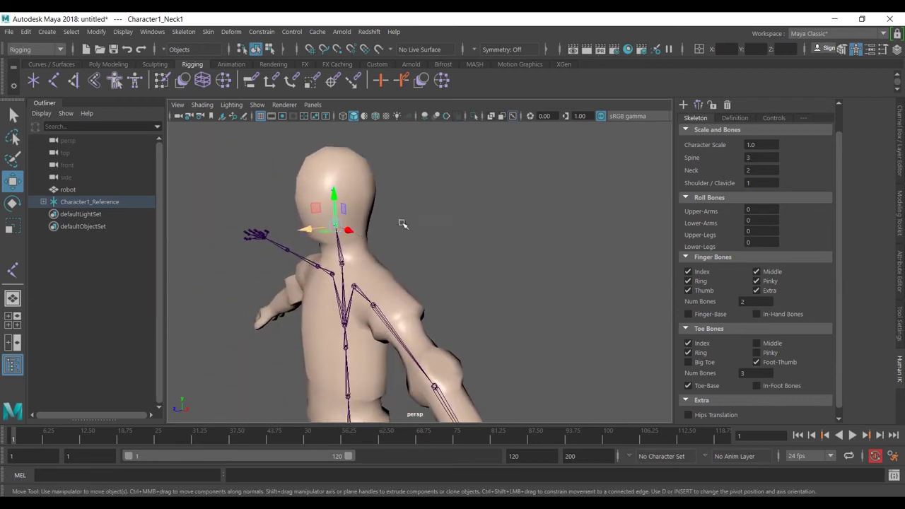
pyautogui.click(365, 197)
pyautogui.click(335, 189)
pyautogui.moveTo(333, 158); pyautogui.dragTo(334, 130)
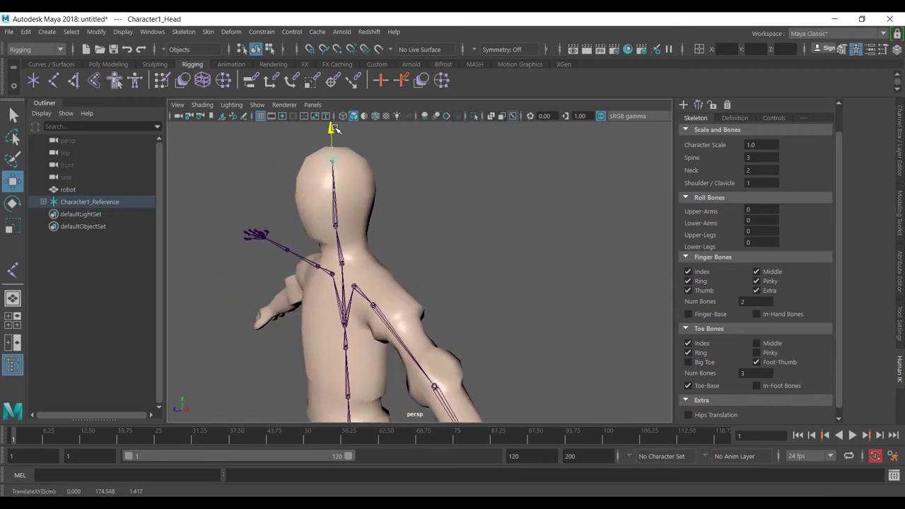
pyautogui.keyDown('alt'); pyautogui.moveTo(359, 171); pyautogui.dragTo(380, 204); pyautogui.keyUp('alt')
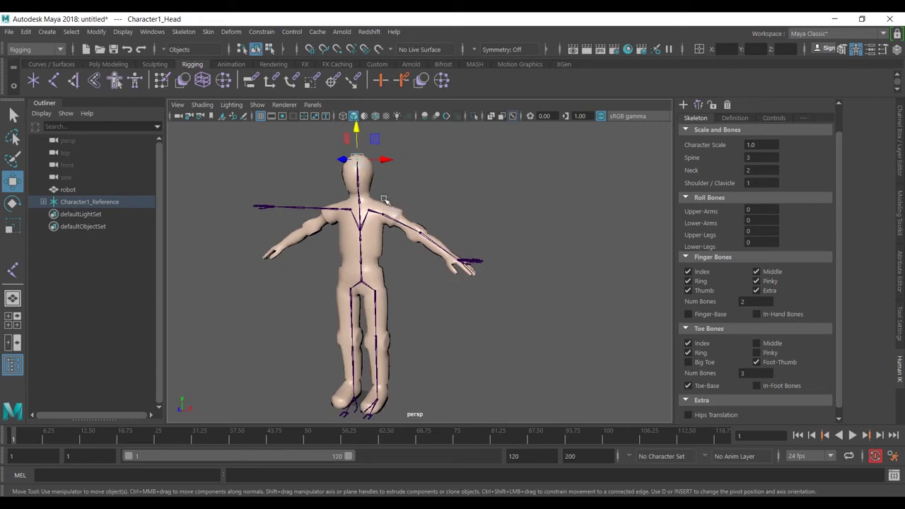
pyautogui.click(456, 216)
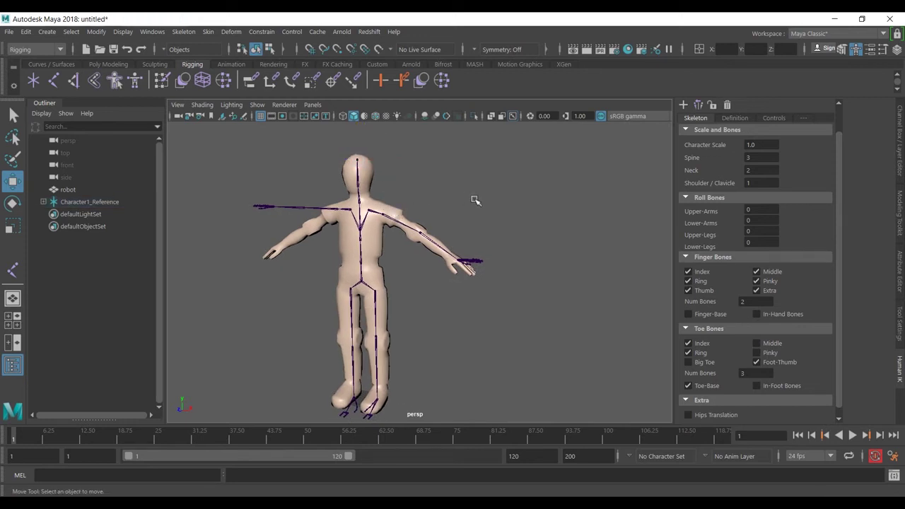
# - Try raising the Neck1 joint within the head and the head joint above the skull
pyautogui.scroll(2, 412, 228)
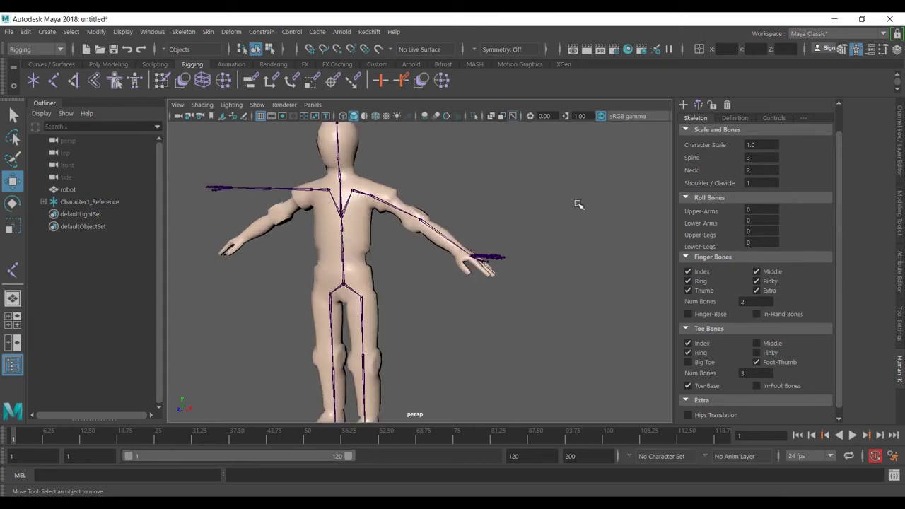
pyautogui.keyDown('alt'); pyautogui.moveTo(409, 174); pyautogui.dragTo(386, 207); pyautogui.keyUp('alt')
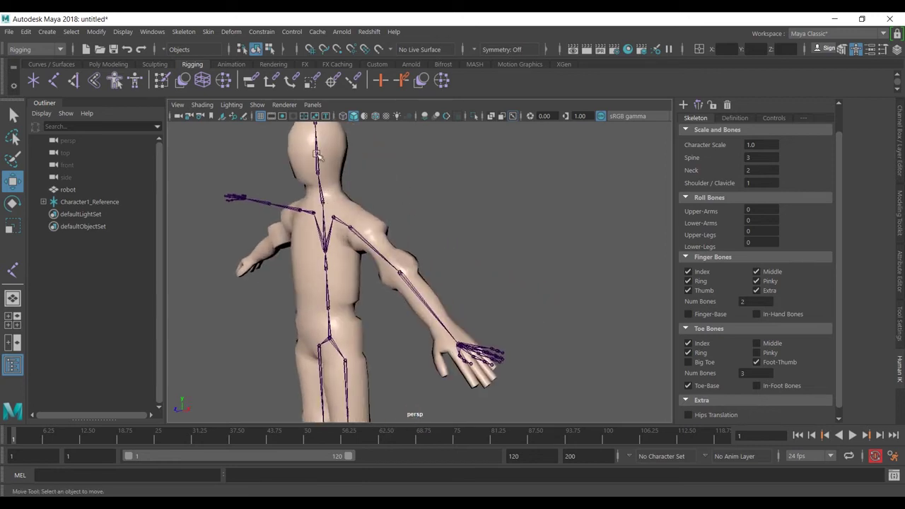
pyautogui.click(316, 176)
pyautogui.keyDown('alt'); pyautogui.moveTo(331, 172); pyautogui.dragTo(338, 188, button='middle'); pyautogui.keyUp('alt')
pyautogui.moveTo(326, 169); pyautogui.dragTo(325, 136)
pyautogui.keyDown('alt'); pyautogui.moveTo(343, 146); pyautogui.dragTo(350, 204, button='middle'); pyautogui.keyUp('alt')
pyautogui.click(329, 163)
pyautogui.moveTo(329, 146); pyautogui.dragTo(330, 118)
# - Mirror the left-side joints to the right side and lower the Neck1 joint to the base of the skull
pyautogui.keyDown('alt'); pyautogui.moveTo(391, 215); pyautogui.dragTo(398, 200, button='middle'); pyautogui.keyUp('alt')
pyautogui.scroll(-4, 400, 205)
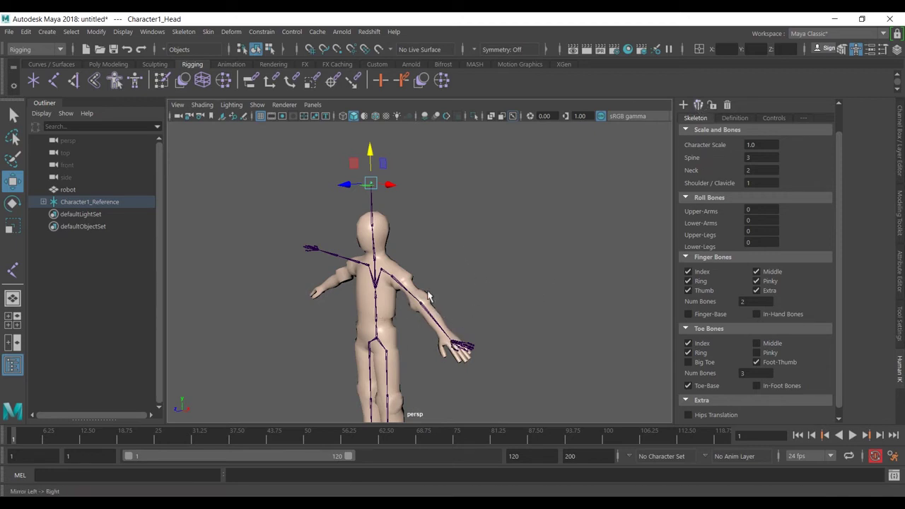
pyautogui.keyDown('alt'); pyautogui.moveTo(407, 269); pyautogui.dragTo(455, 243); pyautogui.keyUp('alt')
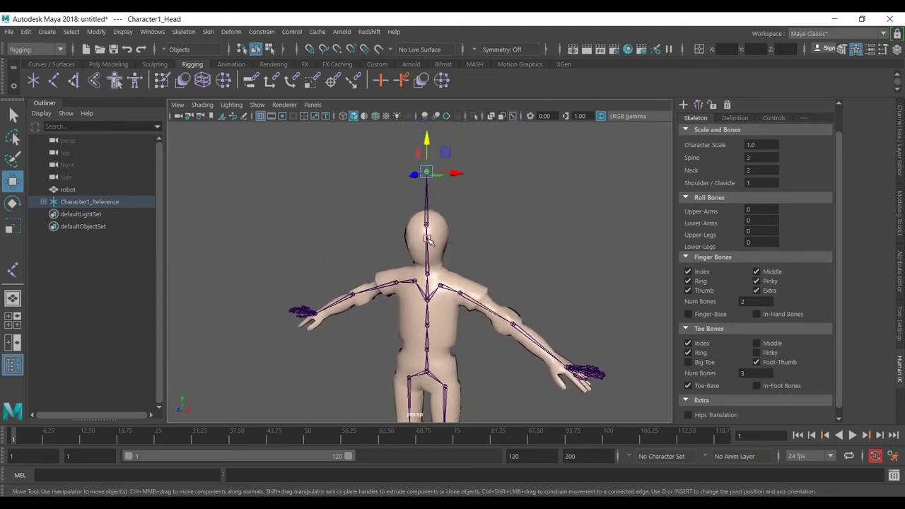
pyautogui.click(426, 197)
pyautogui.keyDown('alt'); pyautogui.moveTo(427, 197); pyautogui.dragTo(437, 271); pyautogui.keyUp('alt')
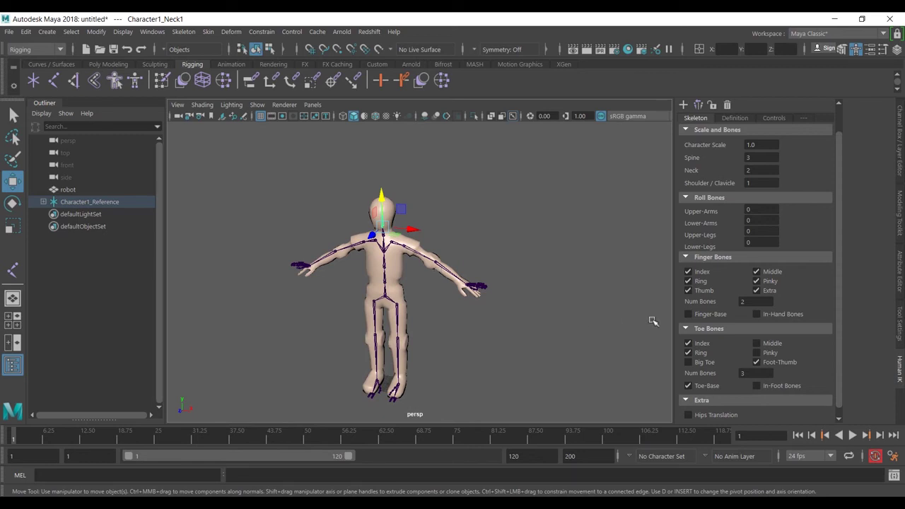
# - Export the current skeleton as a HIK skeleton template named test to the Desktop folder
pyautogui.scroll(2, 728, 225)
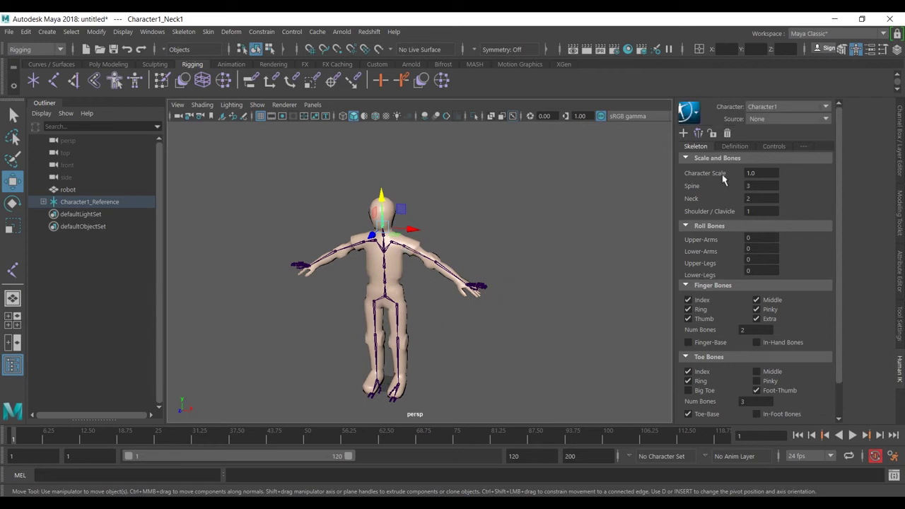
pyautogui.click(689, 113)
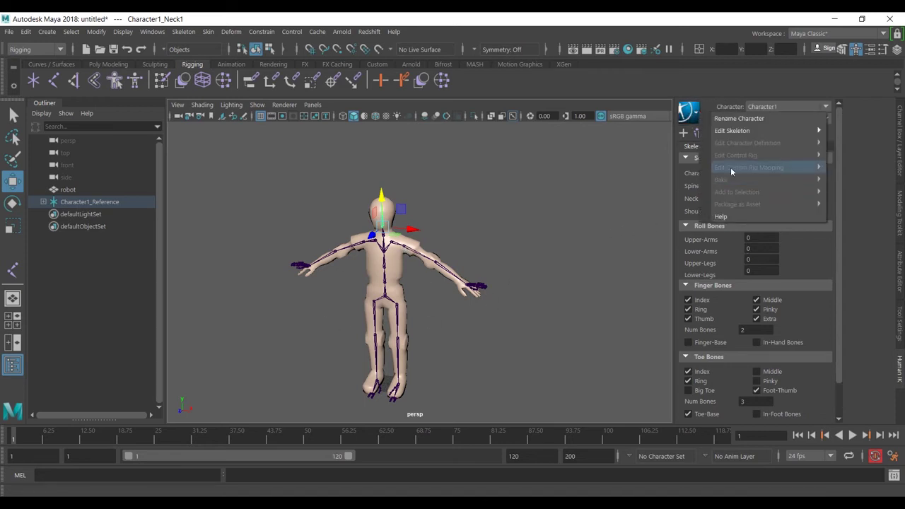
pyautogui.moveTo(783, 130)
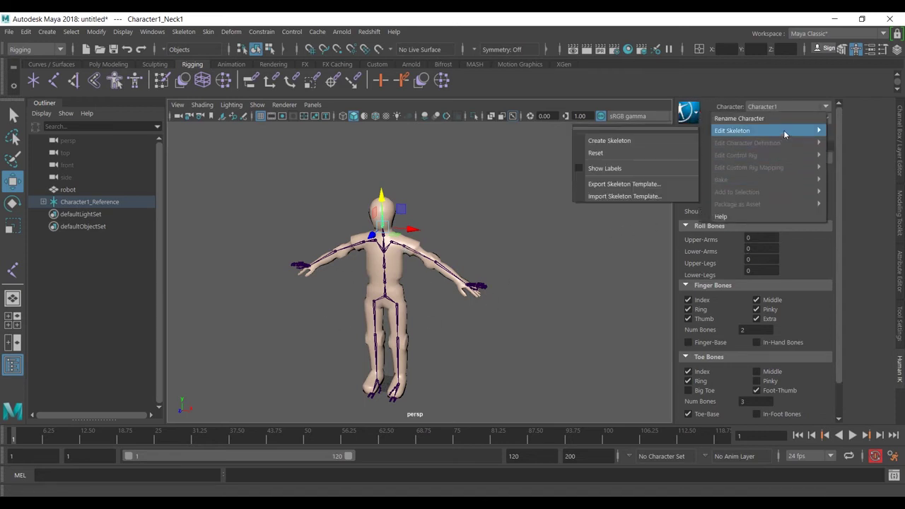
pyautogui.click(681, 187)
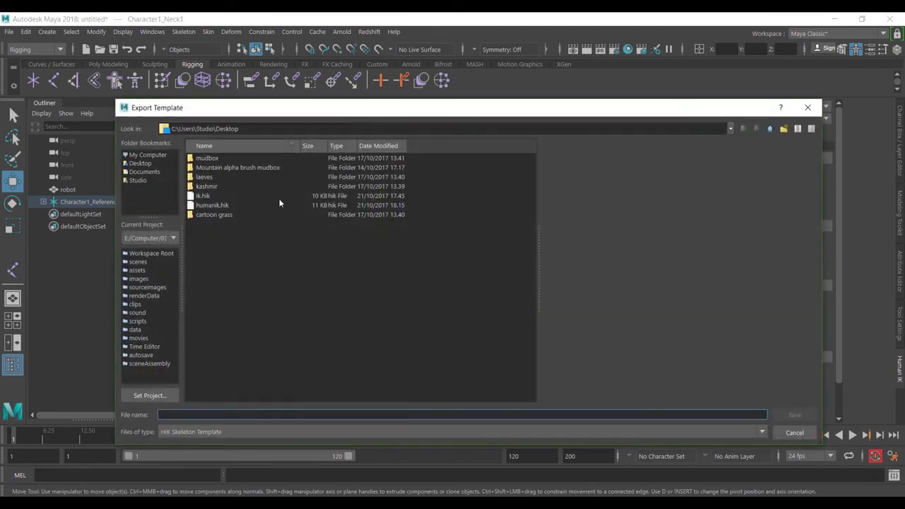
pyautogui.click(212, 205)
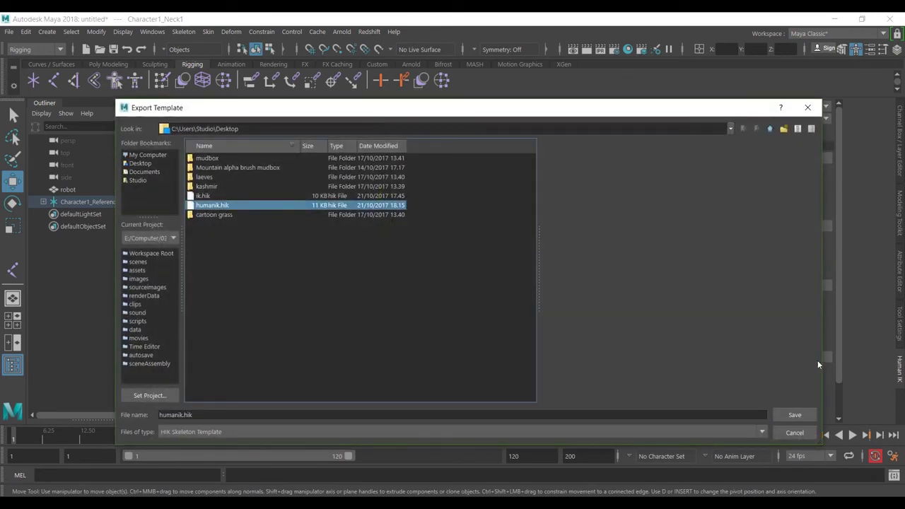
pyautogui.moveTo(397, 413); pyautogui.dragTo(156, 408)
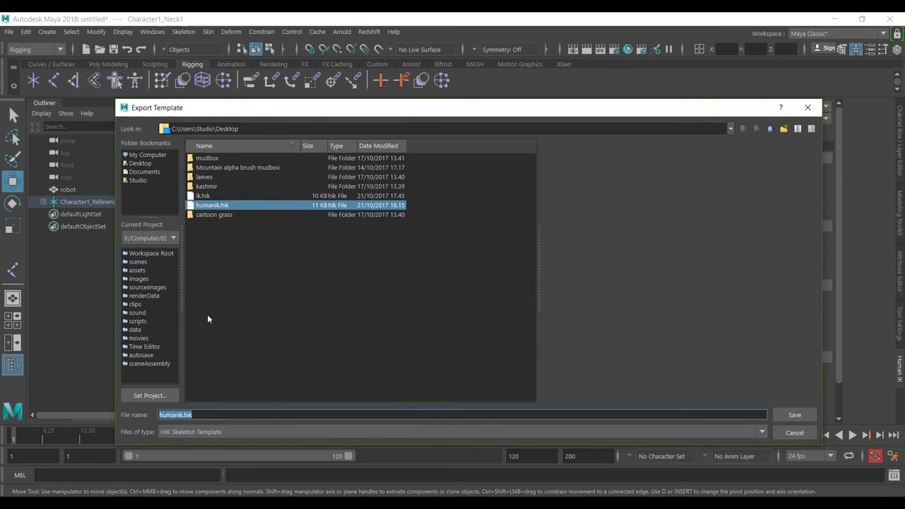
pyautogui.write('nn')
pyautogui.press('Return')
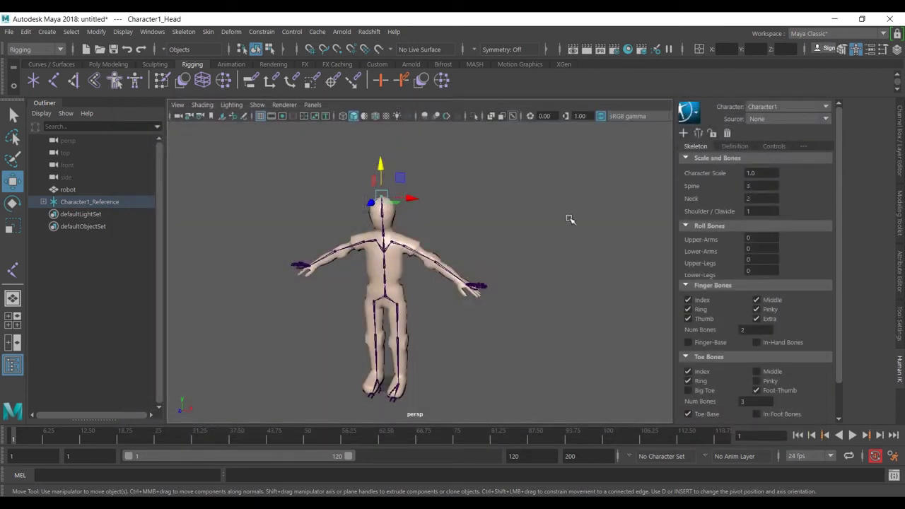
# - Select the robot mesh and start a new empty scene in place of the current one
pyautogui.keyDown('alt'); pyautogui.moveTo(529, 225); pyautogui.dragTo(544, 213); pyautogui.keyUp('alt')
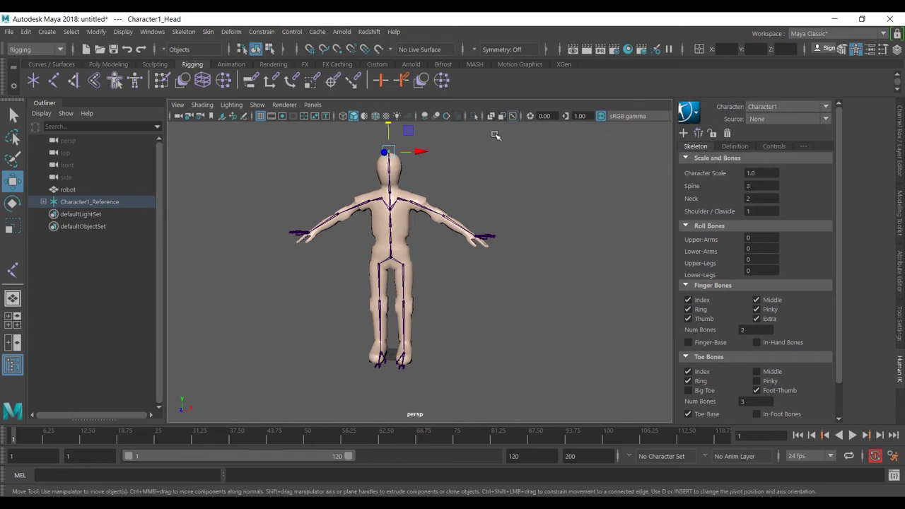
pyautogui.click(404, 224)
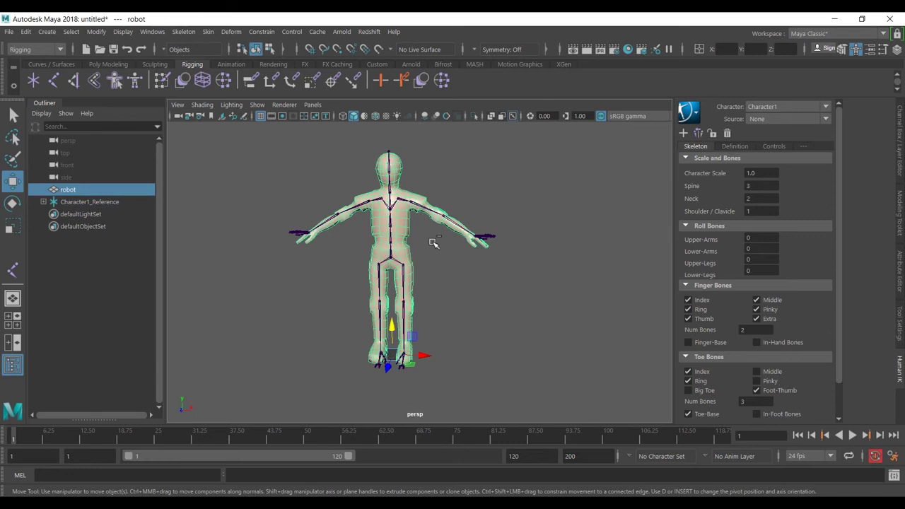
pyautogui.hotkey('ctrl', 'n')
pyautogui.click(460, 262)
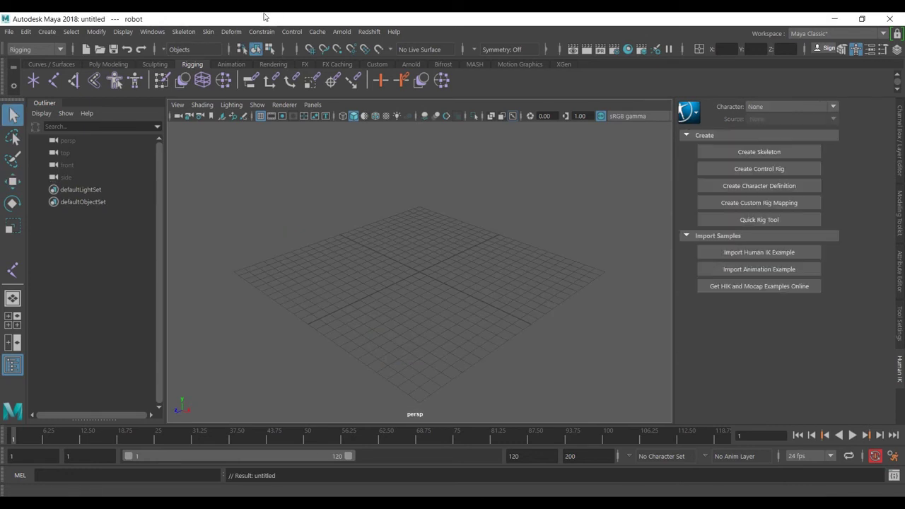
# - Import RobotHumanoid.ma from the Bipeds sculpting base meshes in the Content Browser and close the browser
pyautogui.click(152, 31)
pyautogui.moveTo(263, 97)
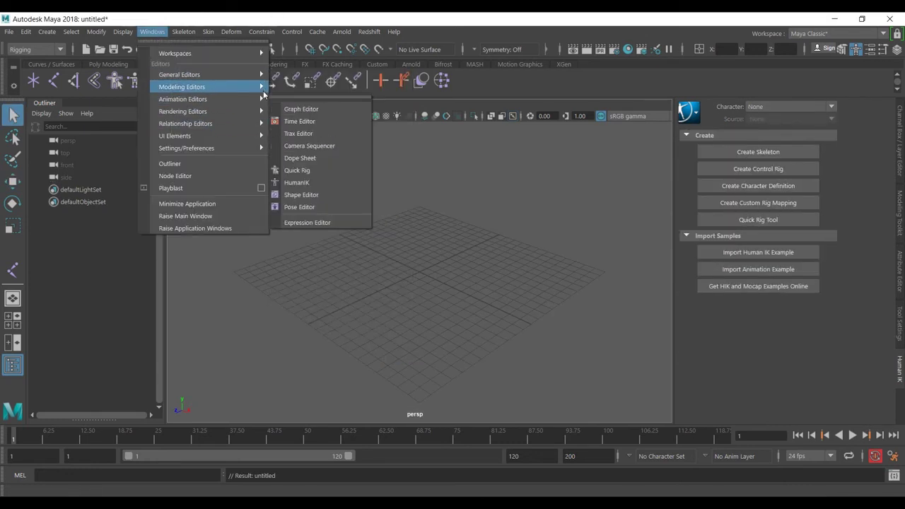
pyautogui.moveTo(229, 72)
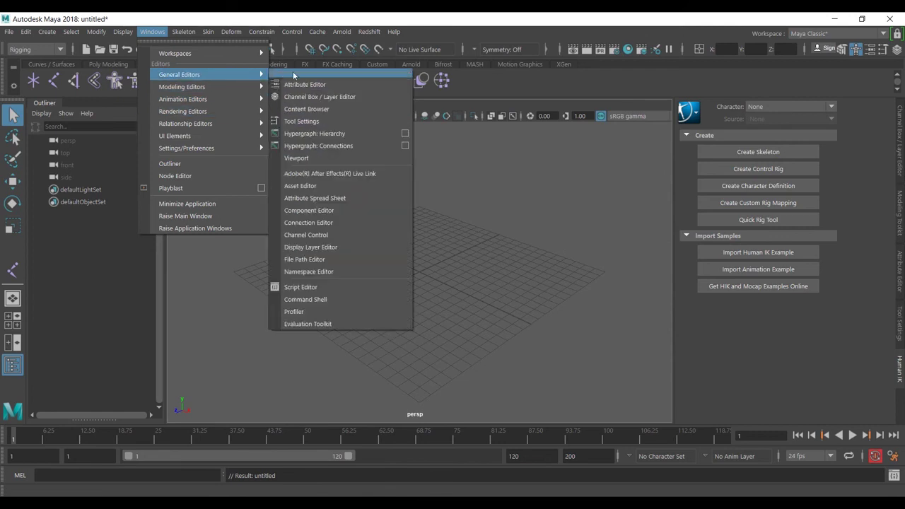
pyautogui.click(322, 108)
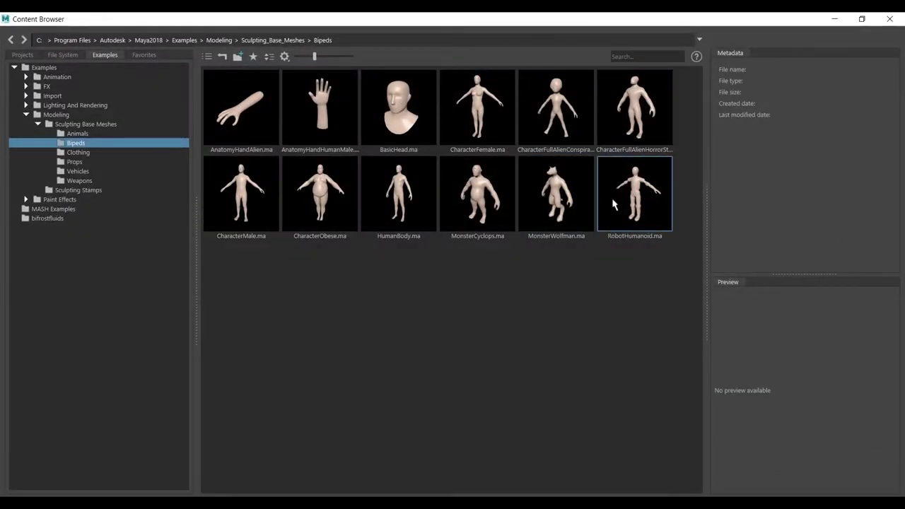
pyautogui.click(627, 197)
pyautogui.rightClick(627, 196)
pyautogui.click(640, 199)
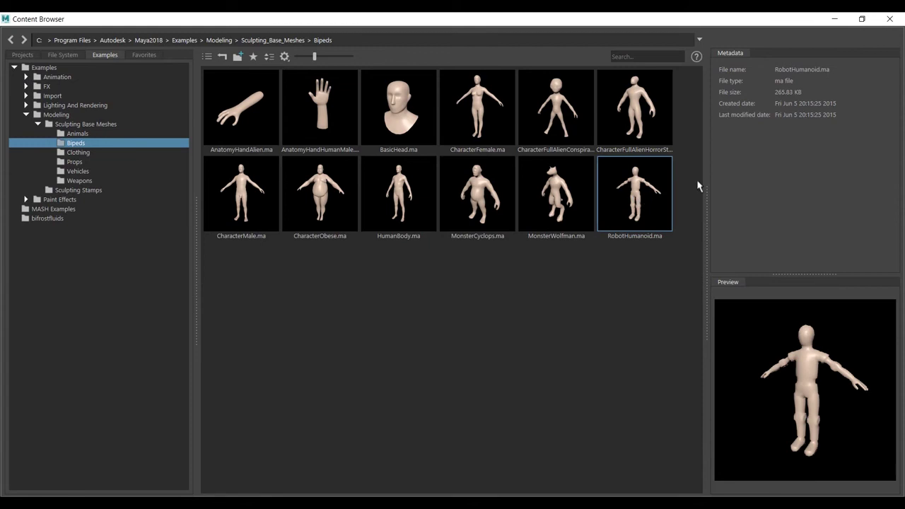
pyautogui.click(889, 19)
pyautogui.scroll(-5, 428, 256)
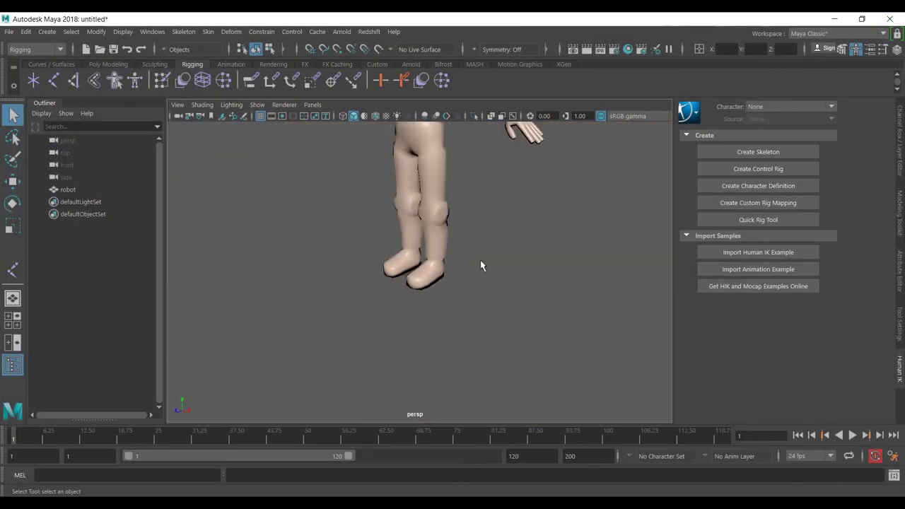
# - Create a default HumanIK skeleton for the newly imported robot model
pyautogui.click(741, 157)
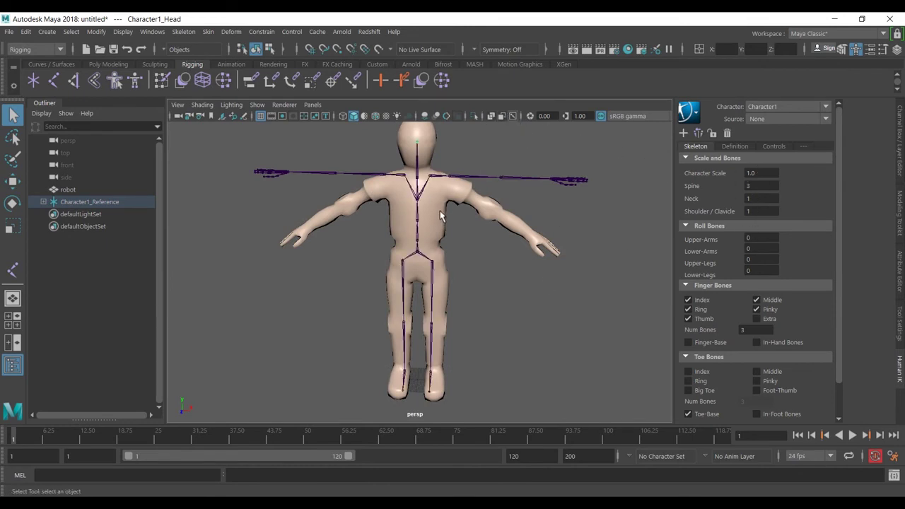
pyautogui.scroll(2, 424, 165)
pyautogui.scroll(-2, 420, 142)
# - Import the test.hik skeleton template from the Desktop onto the new skeleton and inspect the hand joints
pyautogui.click(688, 112)
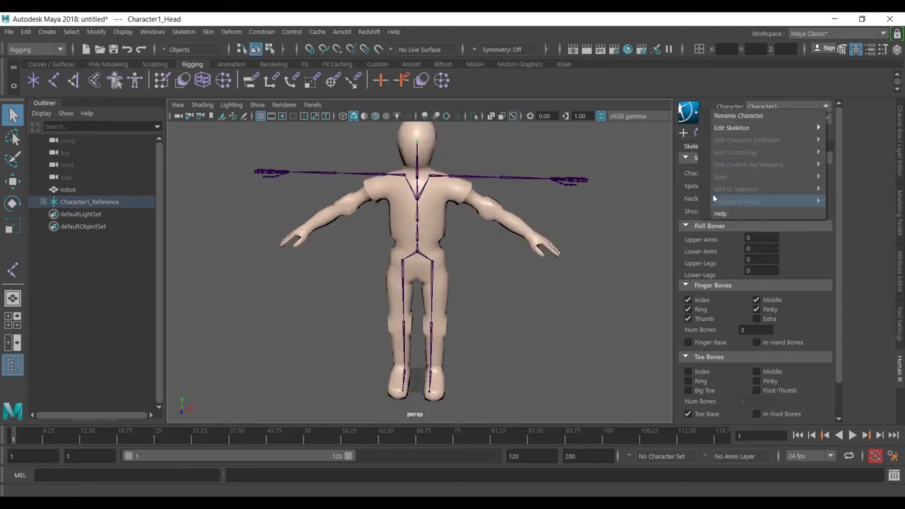
pyautogui.moveTo(786, 128)
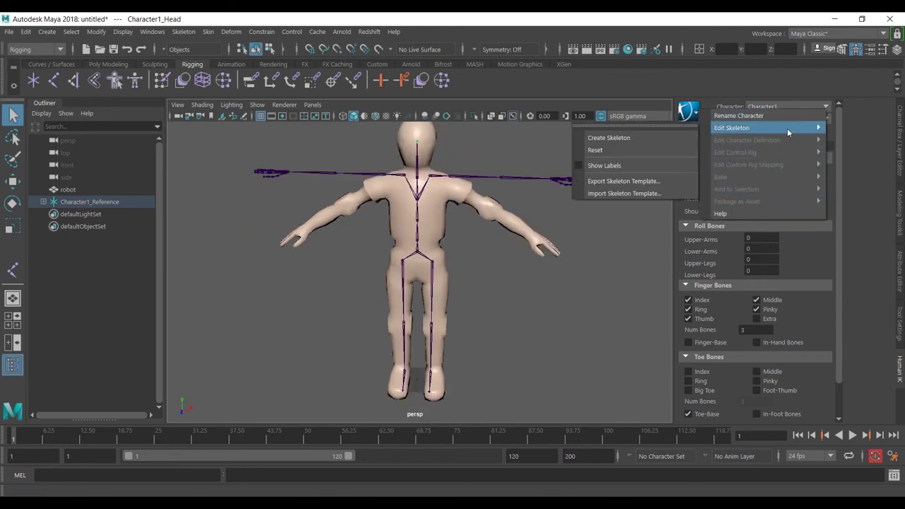
pyautogui.click(646, 193)
pyautogui.click(232, 159)
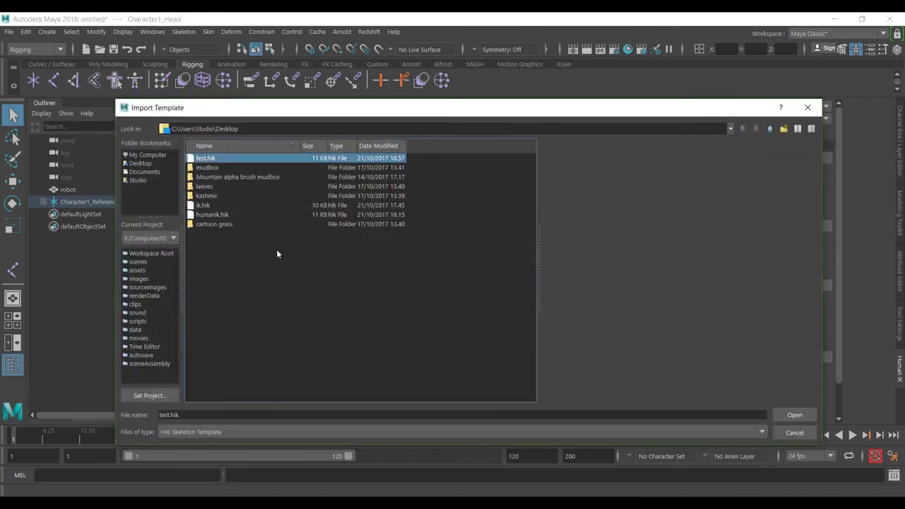
pyautogui.click(792, 415)
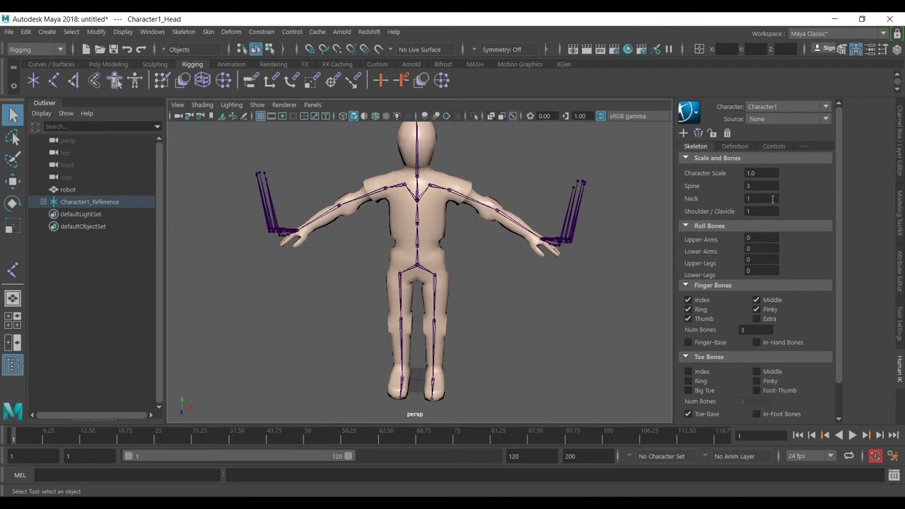
pyautogui.keyDown('alt'); pyautogui.moveTo(627, 251); pyautogui.dragTo(575, 259); pyautogui.keyUp('alt')
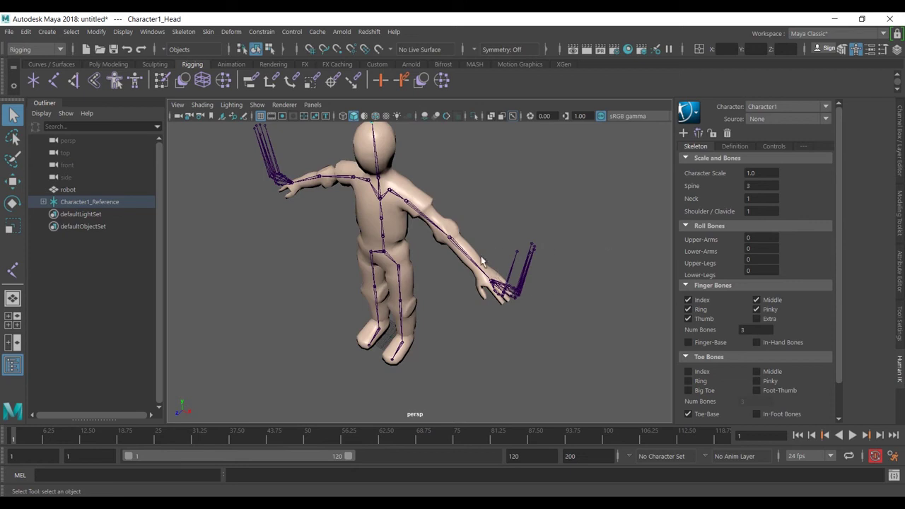
pyautogui.scroll(3, 535, 281)
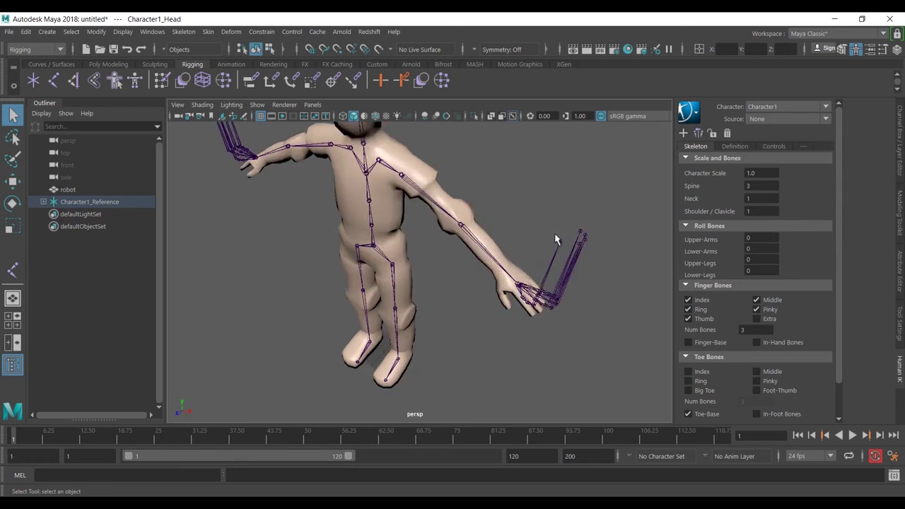
# - Switch off the pinky and middle finger bones, and switch both on again
pyautogui.click(757, 309)
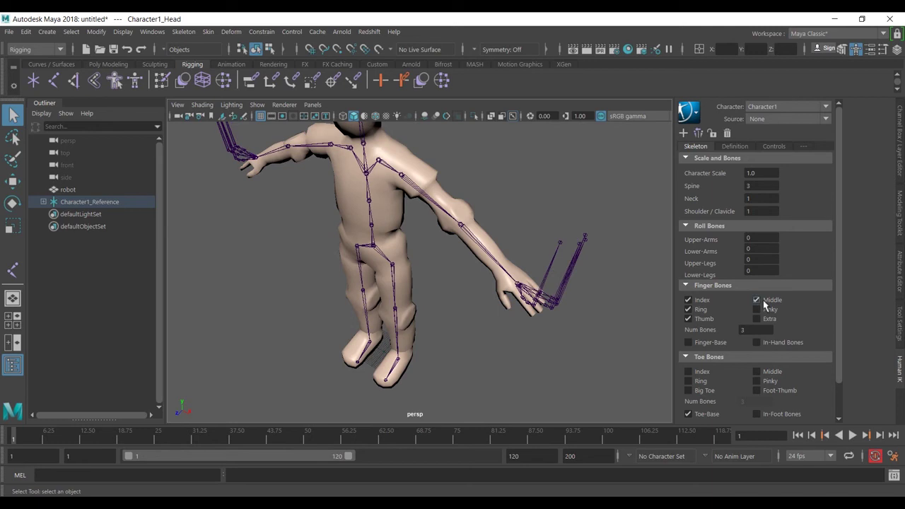
pyautogui.click(762, 299)
pyautogui.click(764, 309)
pyautogui.click(762, 300)
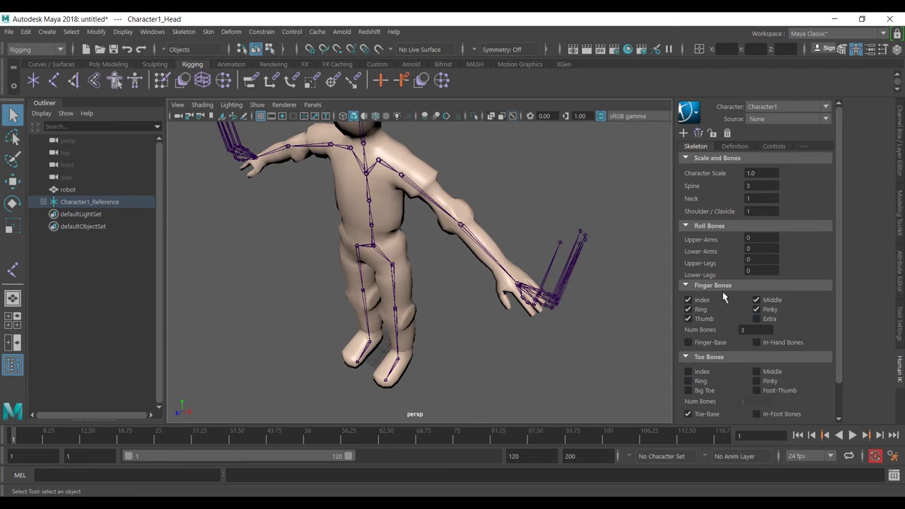
# - Import the humanik.hik skeleton template from the Desktop onto the skeleton and check its fit to the robot
pyautogui.click(689, 111)
pyautogui.moveTo(802, 135)
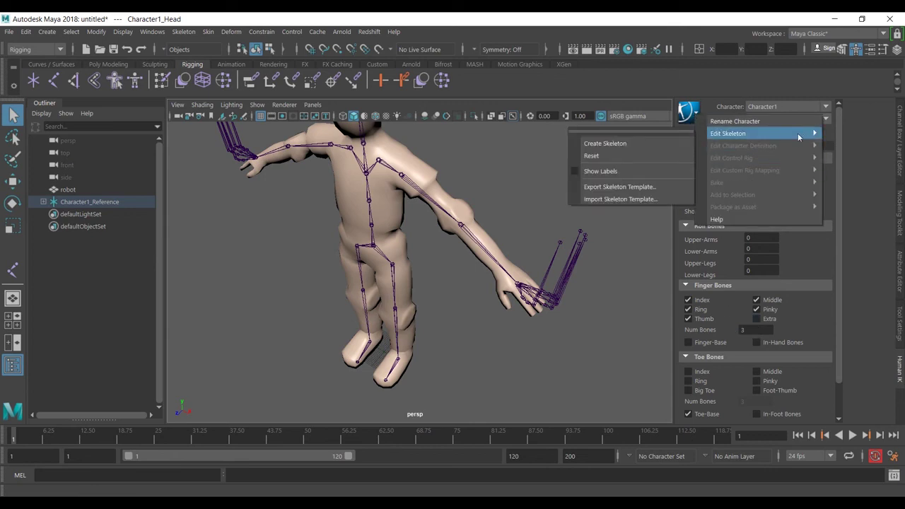
pyautogui.click(620, 198)
pyautogui.click(213, 215)
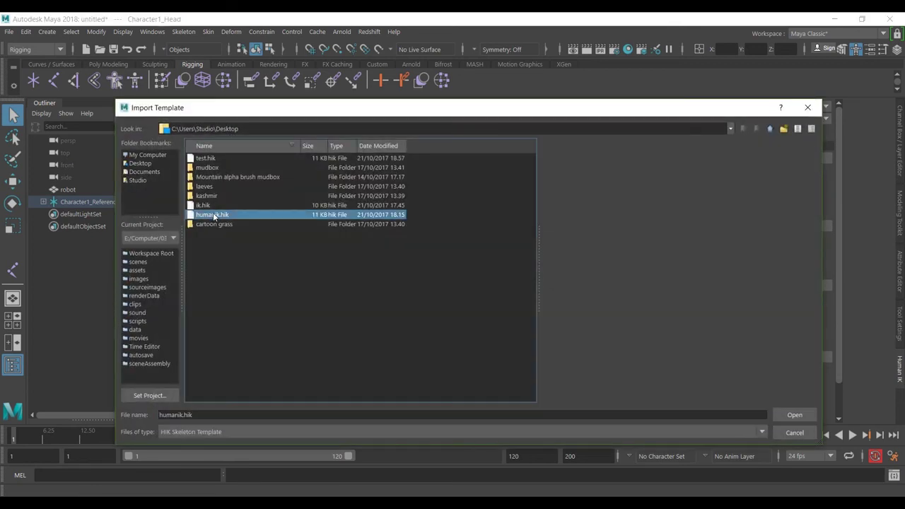
pyautogui.click(792, 415)
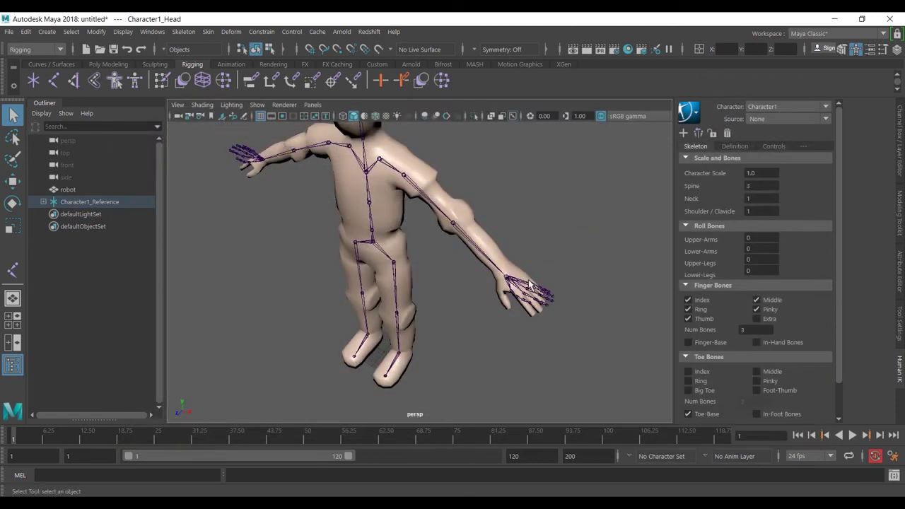
pyautogui.keyDown('alt'); pyautogui.moveTo(452, 216); pyautogui.dragTo(482, 175); pyautogui.keyUp('alt')
pyautogui.scroll(3, 490, 249)
pyautogui.keyDown('alt'); pyautogui.moveTo(497, 247); pyautogui.dragTo(489, 285); pyautogui.keyUp('alt')
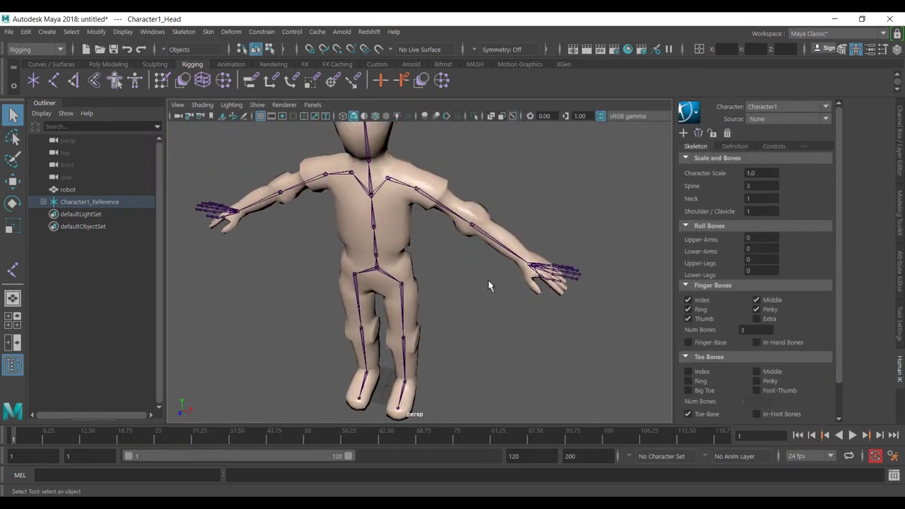
pyautogui.keyDown('alt'); pyautogui.moveTo(552, 304); pyautogui.dragTo(498, 292); pyautogui.keyUp('alt')
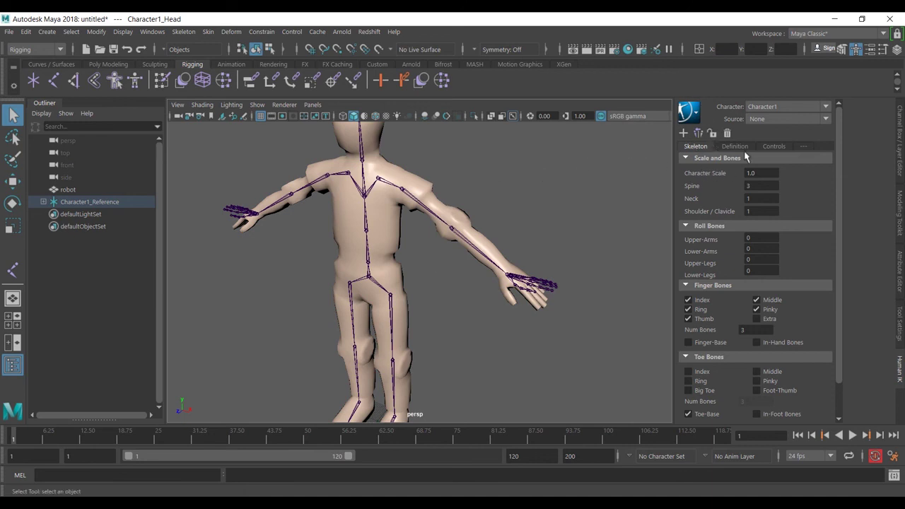
# - Rename the HumanIK character to jack and open its character definition
pyautogui.click(709, 135)
pyautogui.scroll(-1, 720, 216)
pyautogui.scroll(1, 741, 373)
pyautogui.click(687, 111)
pyautogui.moveTo(814, 126)
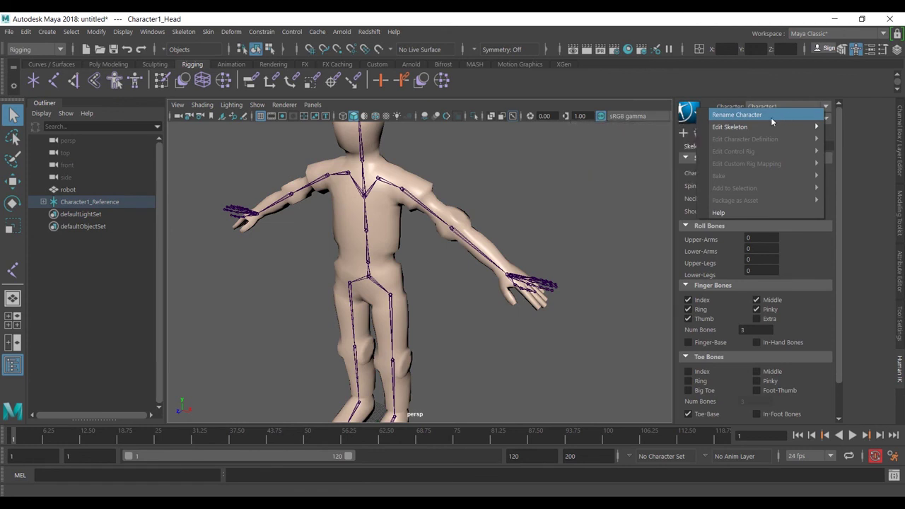
pyautogui.click(770, 117)
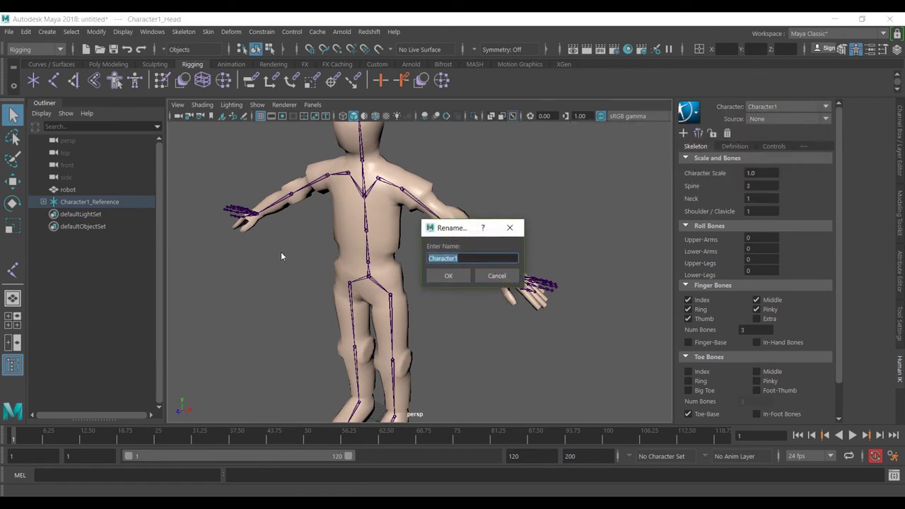
pyautogui.write('teck')
pyautogui.press('Return')
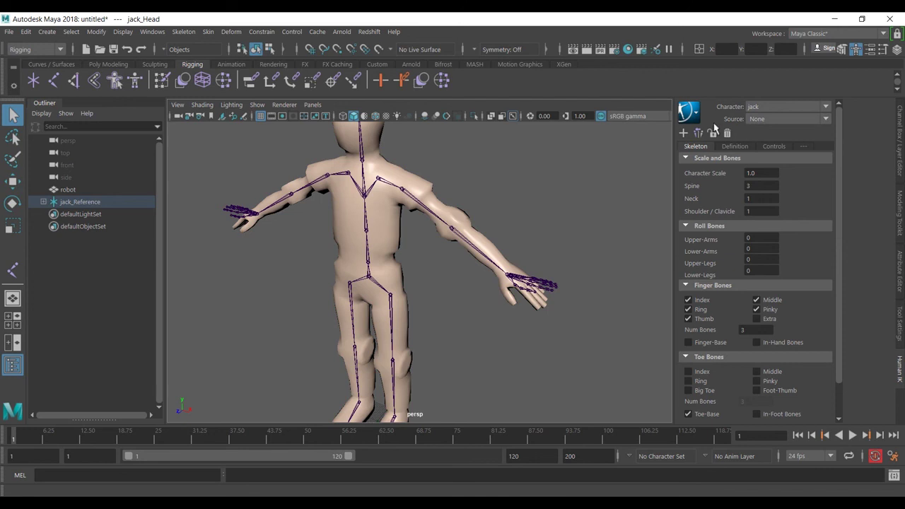
pyautogui.click(735, 146)
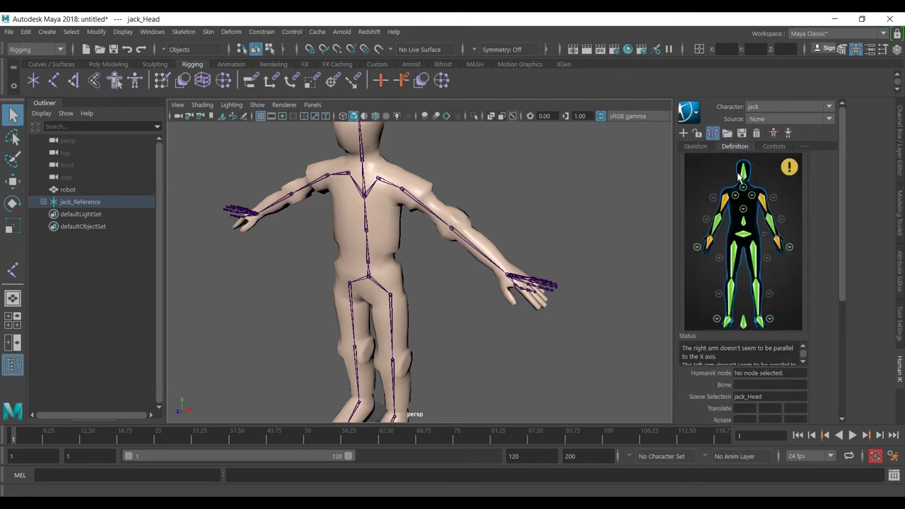